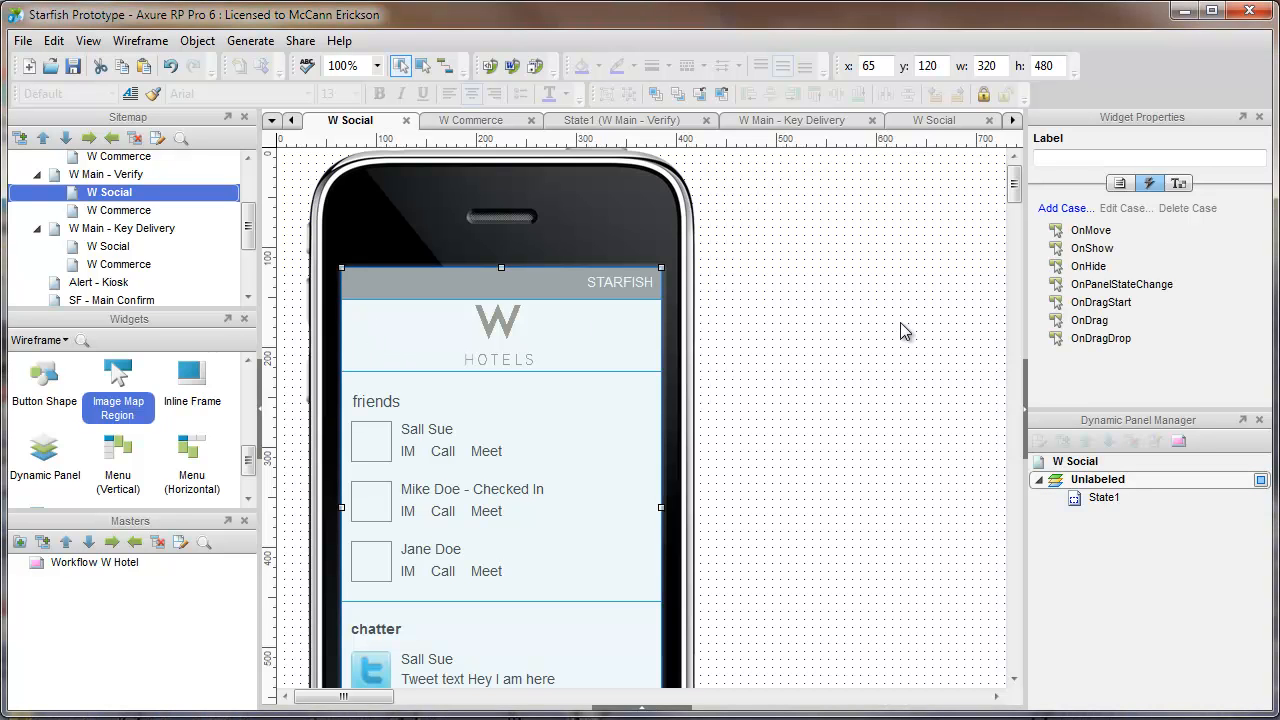
Step: Label the selected dynamic panel WRAPPER and open its State1 for editing
{"action": "left_click", "coordinate": [1083, 155]}
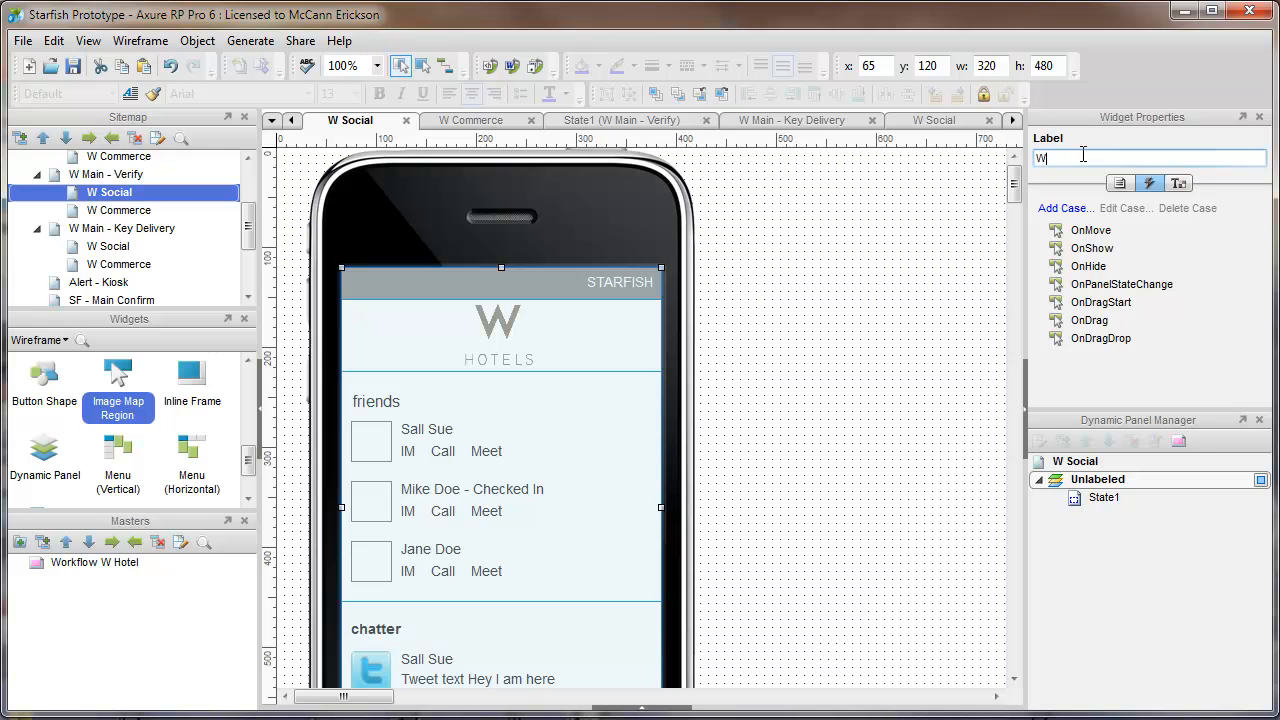
{"action": "left_click", "coordinate": [851, 291]}
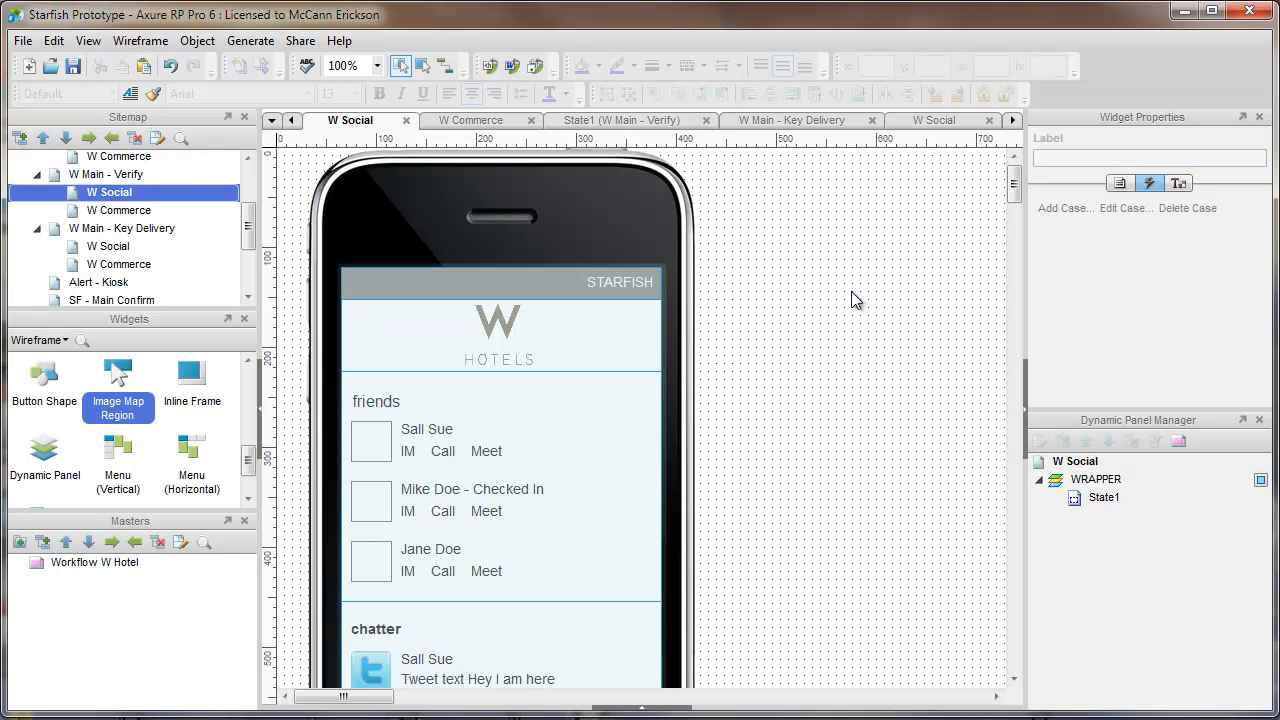
{"action": "double_click", "coordinate": [1086, 499]}
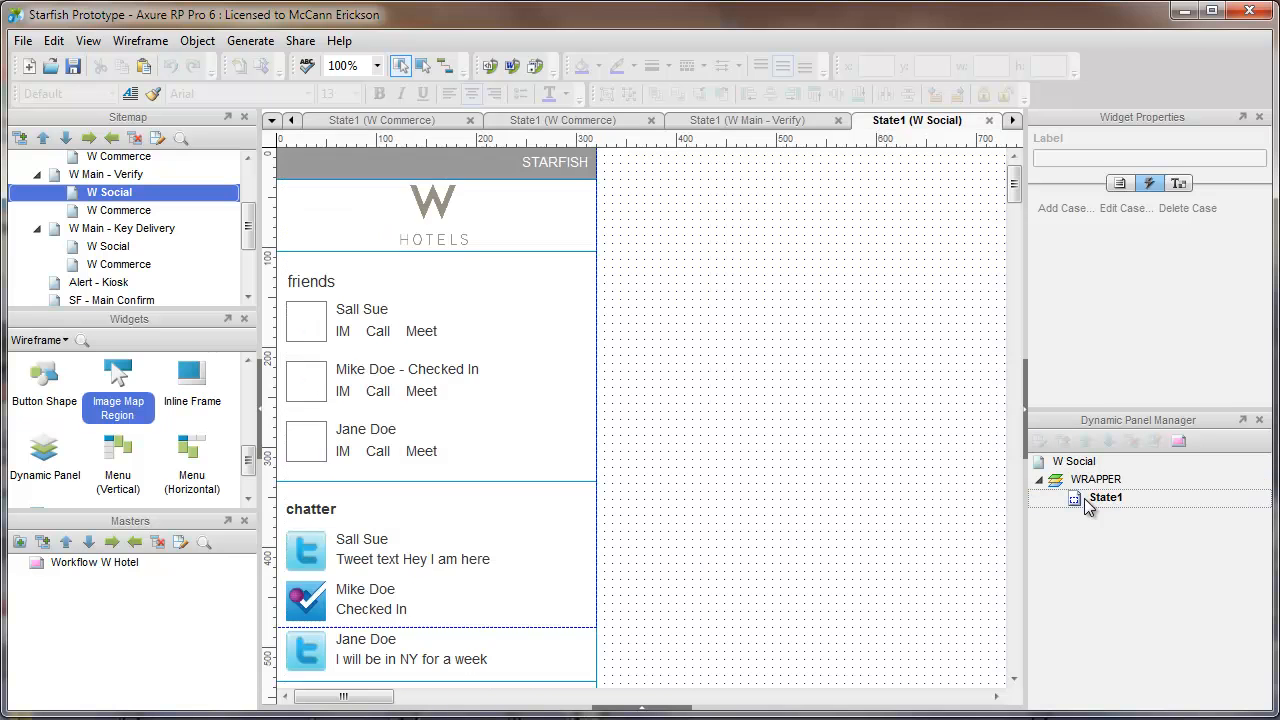
Step: Convert all widgets in WRAPPER's State1 into a nested dynamic panel and label it CONTENT
{"action": "scroll", "coordinate": [720, 514], "scroll_direction": "down", "scroll_amount": 5}
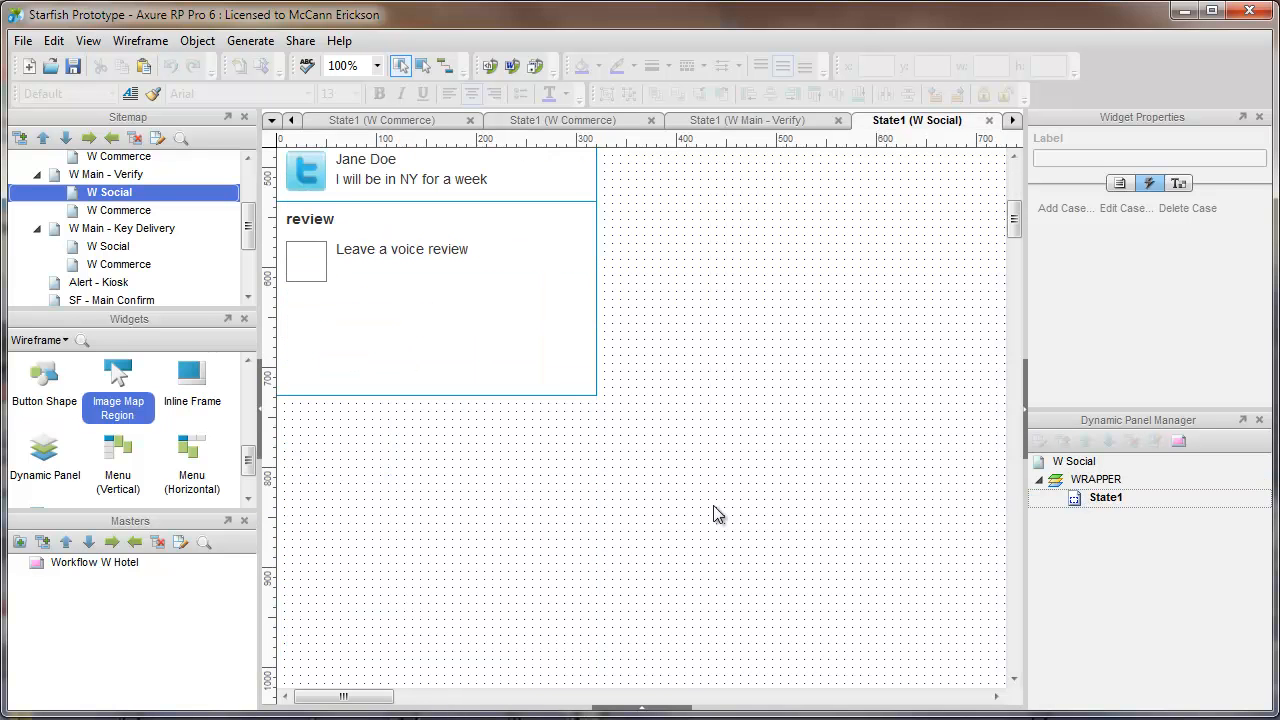
{"action": "scroll", "coordinate": [486, 351], "scroll_direction": "up", "scroll_amount": 5}
{"action": "left_click_drag", "start_coordinate": [649, 435], "coordinate": [256, 138]}
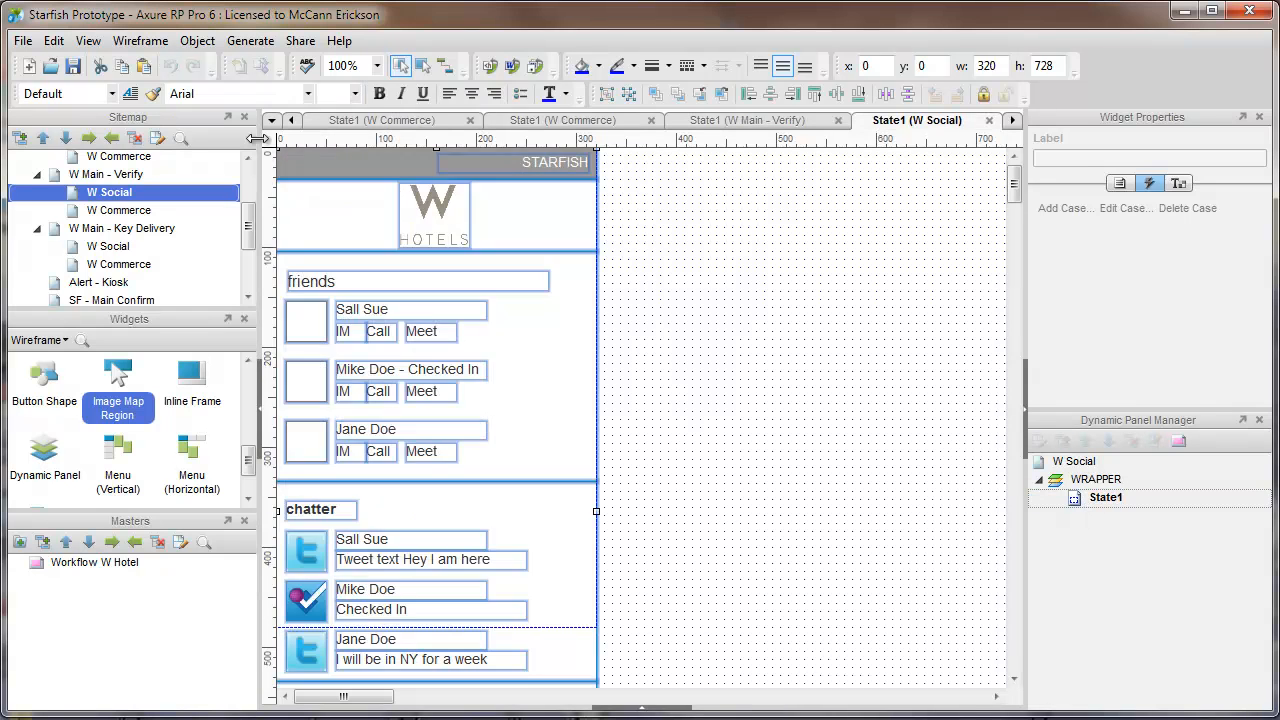
{"action": "right_click", "coordinate": [589, 228]}
{"action": "mouse_move", "coordinate": [682, 511]}
{"action": "left_click", "coordinate": [815, 530]}
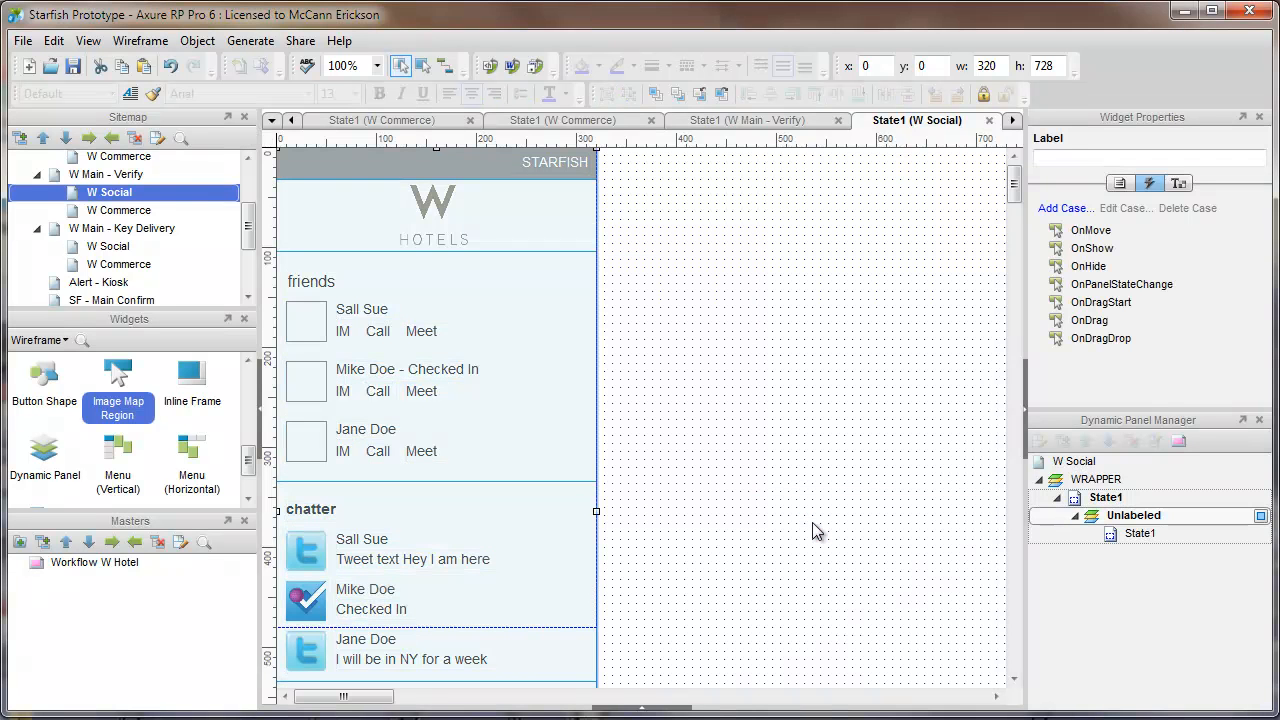
{"action": "left_click", "coordinate": [1077, 159]}
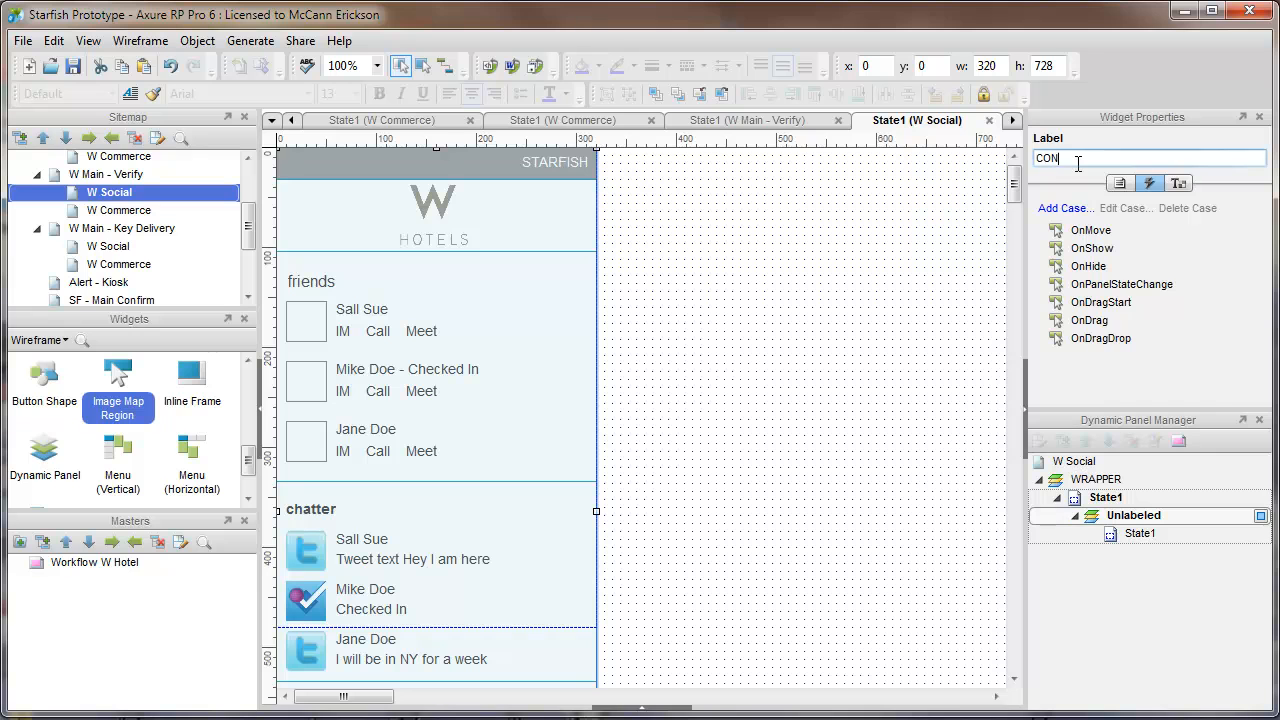
{"action": "left_click", "coordinate": [694, 314]}
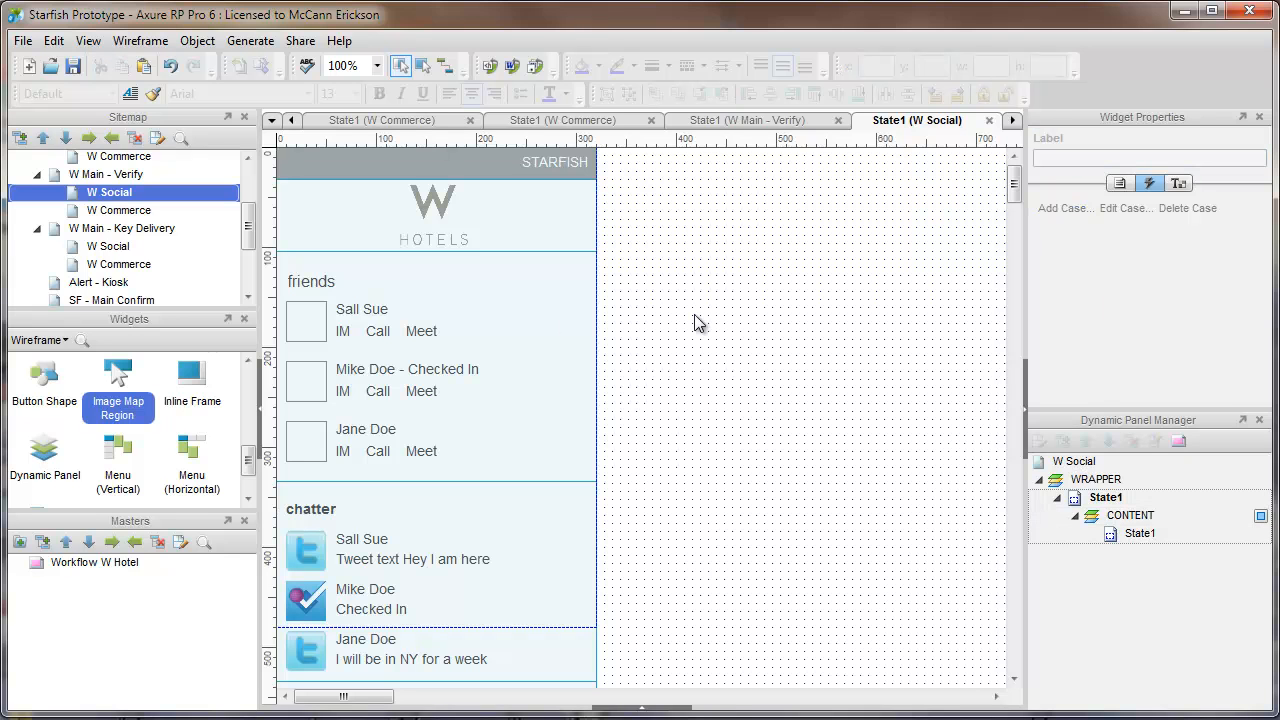
Step: Add a 320 × 480 image map region at 0,0 labelled ViewPort and send it behind the CONTENT panel
{"action": "left_click_drag", "start_coordinate": [116, 377], "coordinate": [284, 150]}
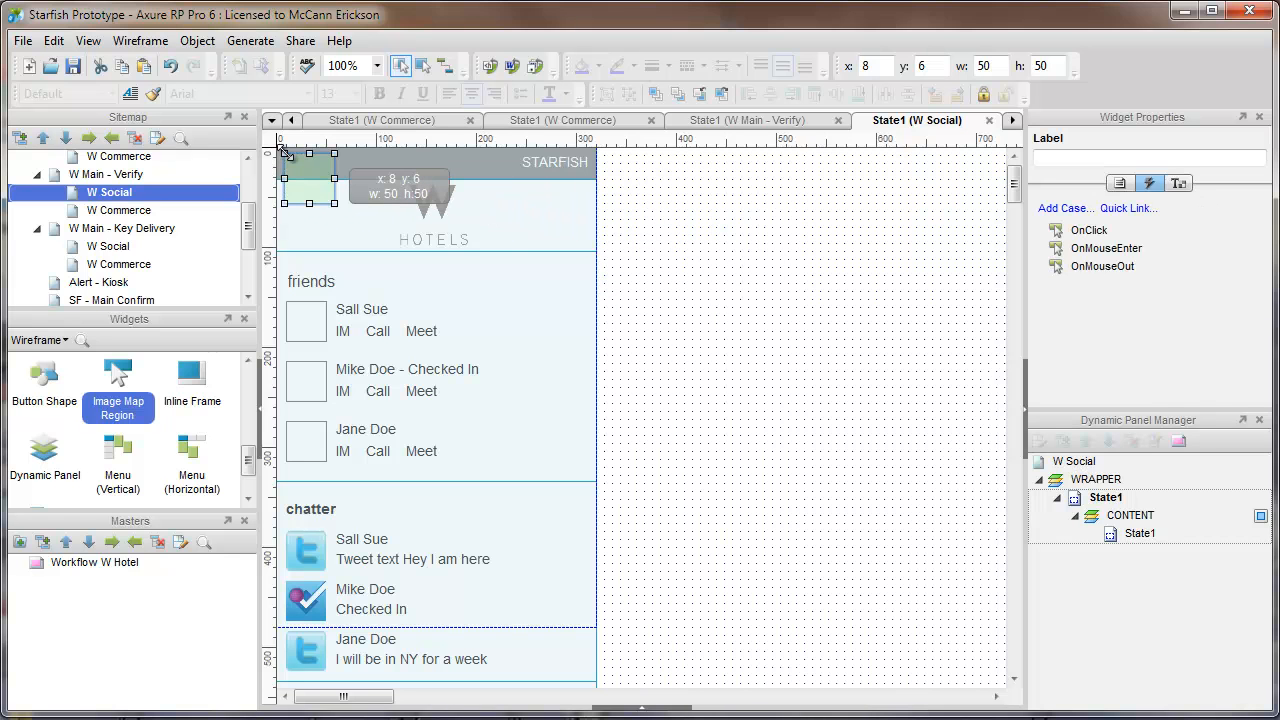
{"action": "left_click_drag", "start_coordinate": [327, 197], "coordinate": [593, 626]}
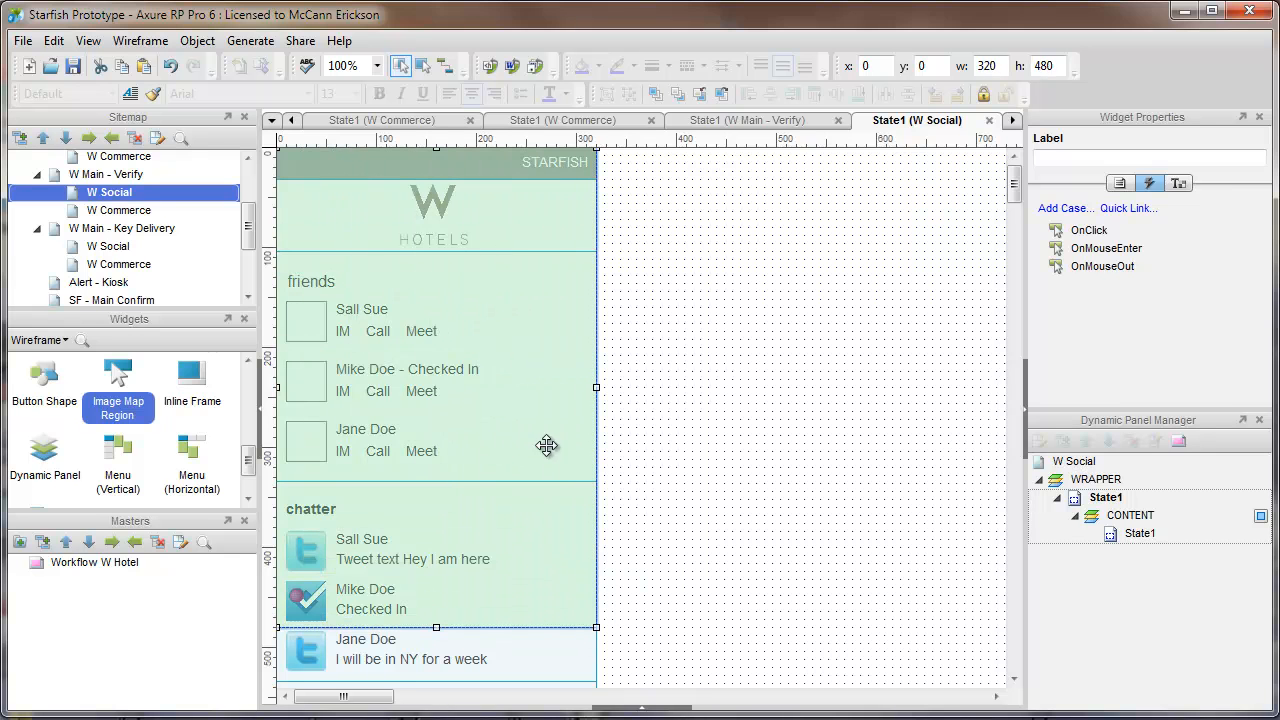
{"action": "left_click", "coordinate": [1128, 159]}
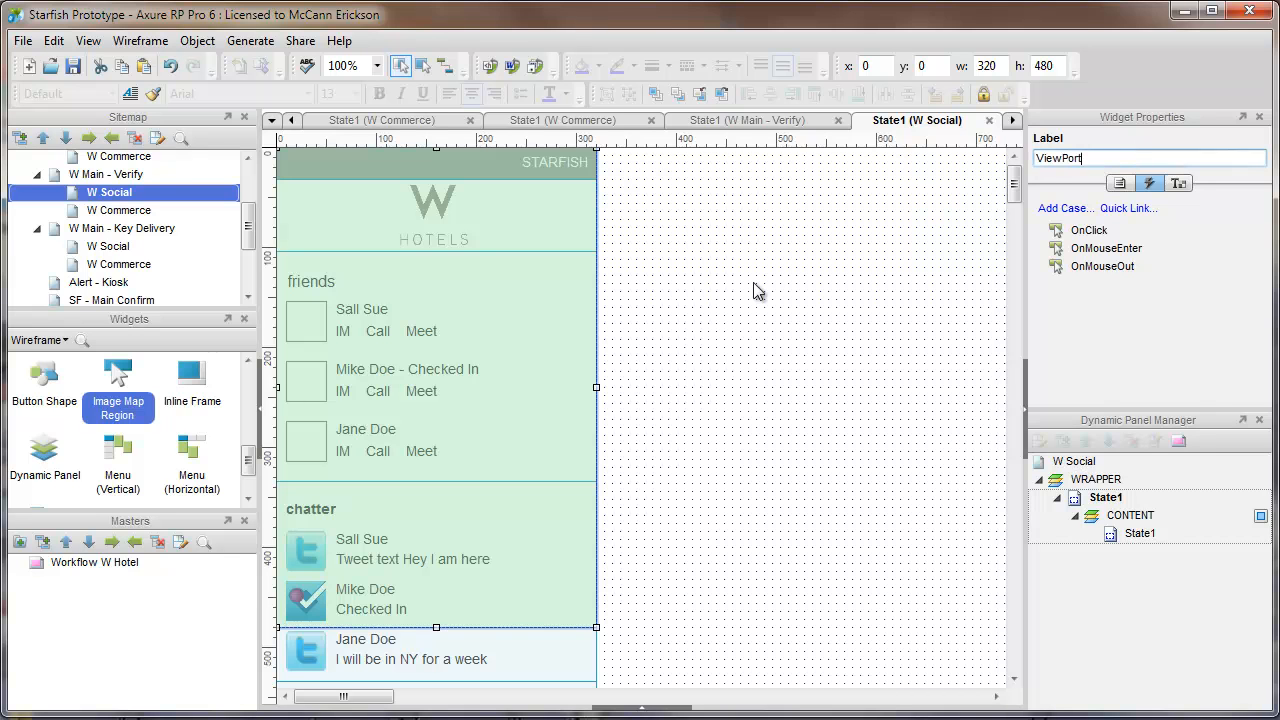
{"action": "left_click", "coordinate": [678, 94]}
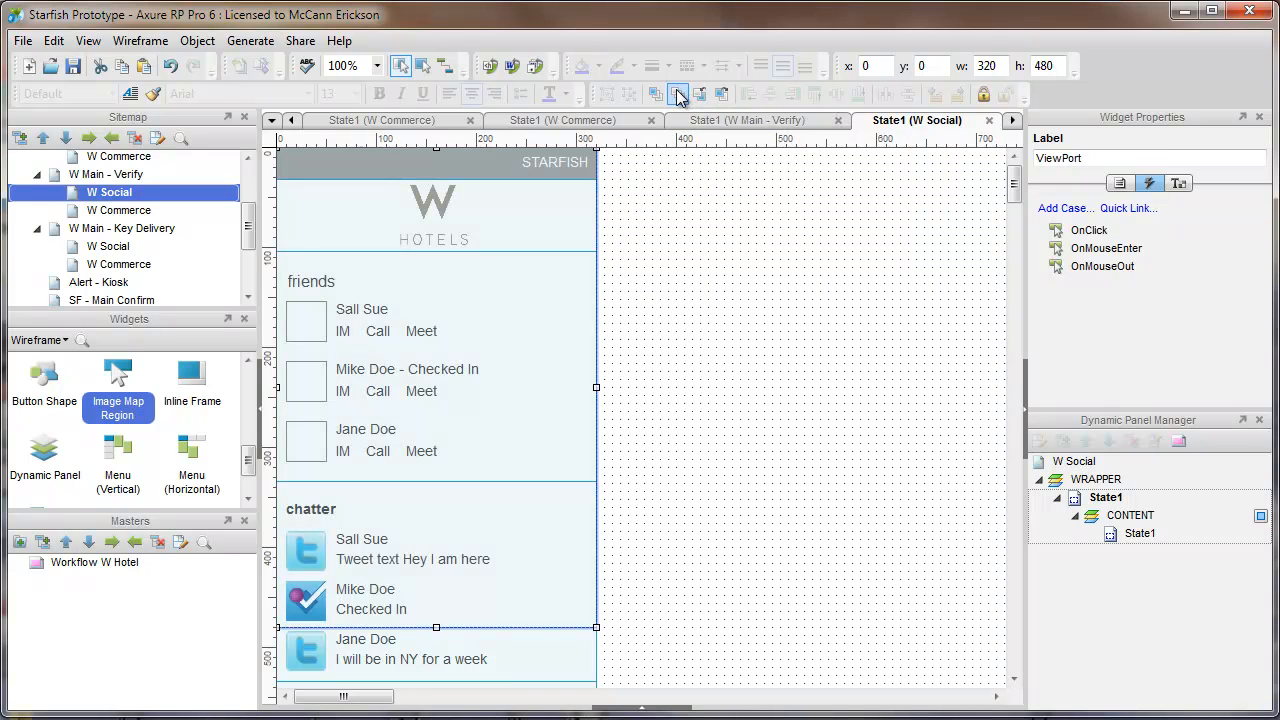
Step: In CONTENT's State1, add a 320 × 16 image map region along the page's upper edge and label it Top
{"action": "double_click", "coordinate": [1118, 537]}
{"action": "left_click_drag", "start_coordinate": [271, 175], "coordinate": [594, 171]}
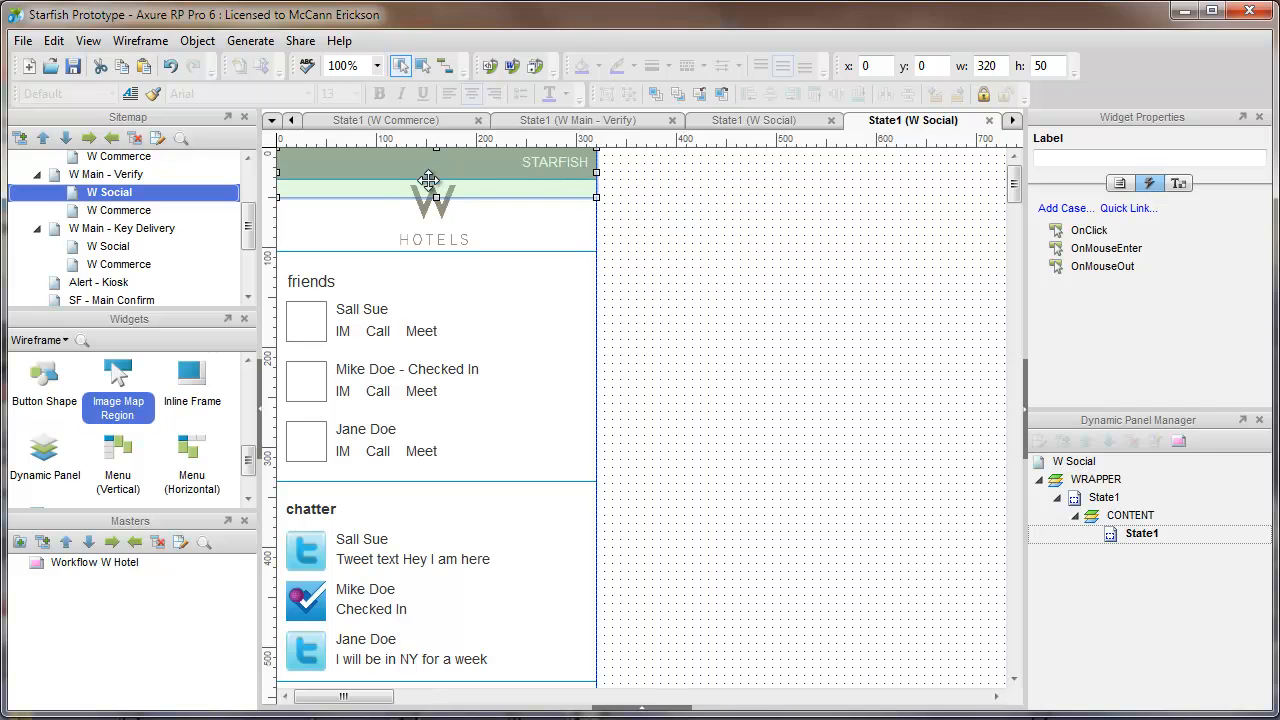
{"action": "left_click_drag", "start_coordinate": [436, 197], "coordinate": [435, 162]}
{"action": "left_click", "coordinate": [1051, 158]}
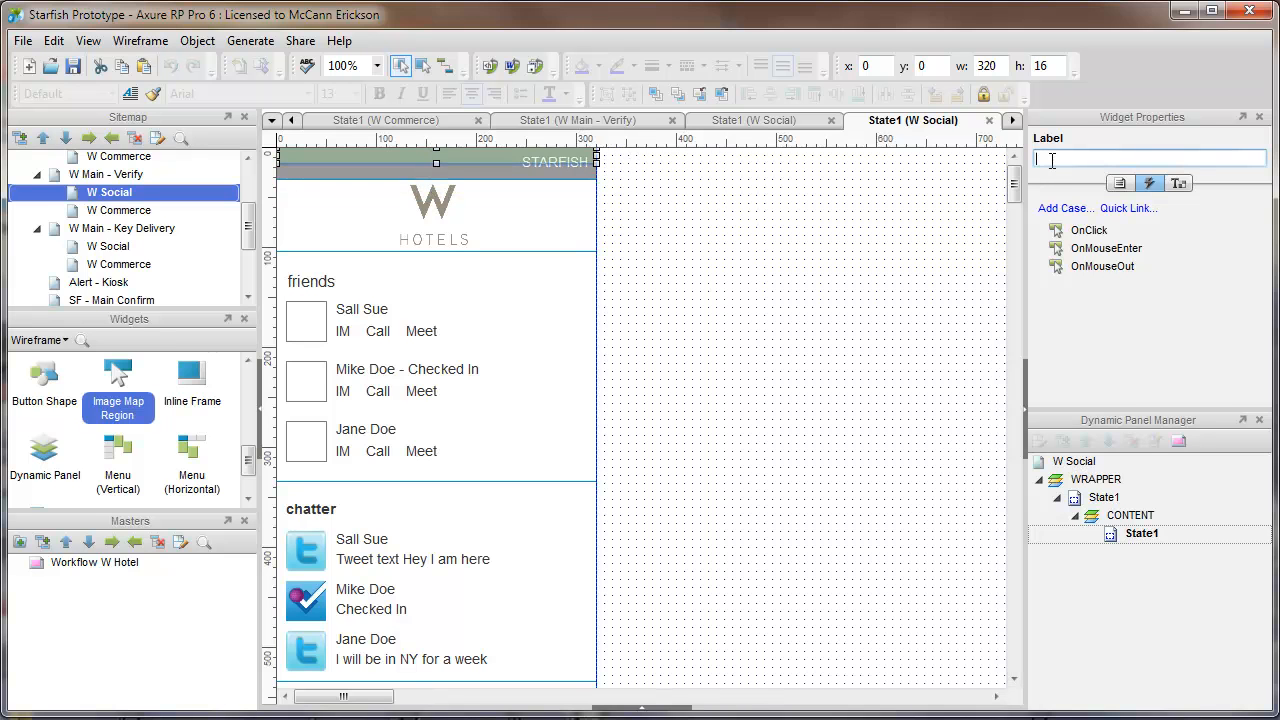
{"action": "left_click", "coordinate": [874, 321]}
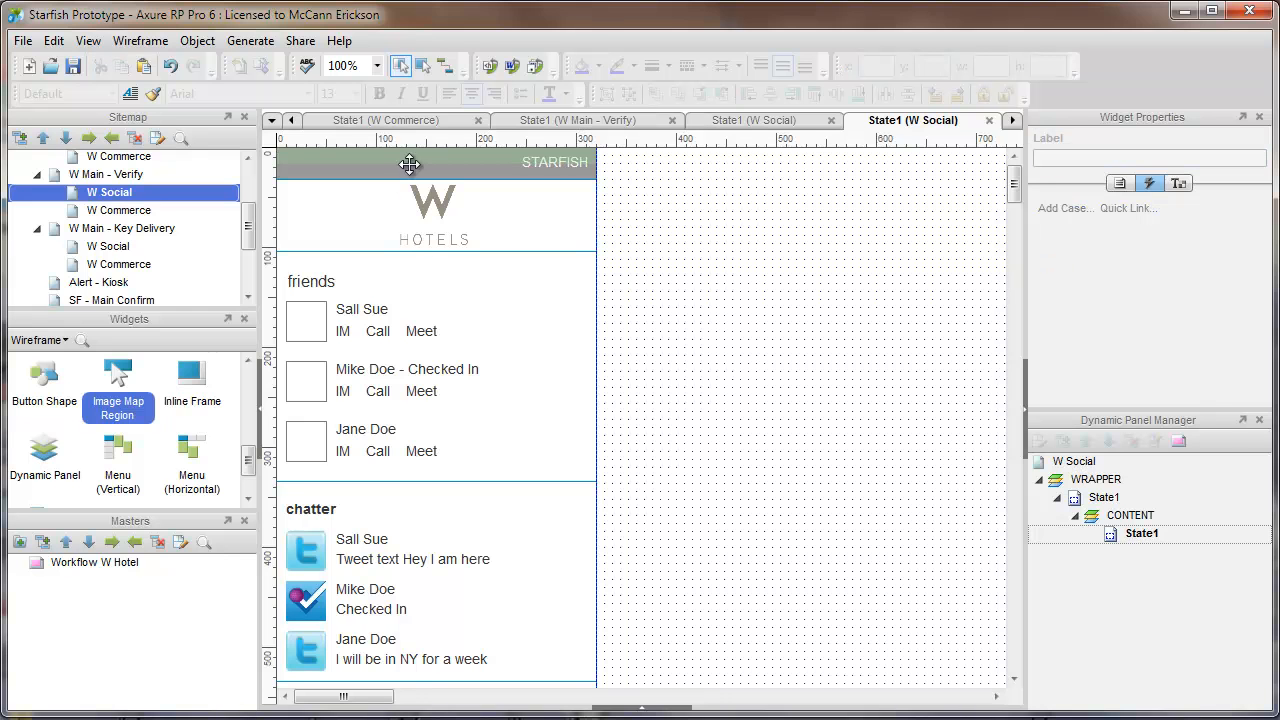
Step: Duplicate the Top region to the lower edge of the content at y 712 and label the copy Bottom
{"action": "left_click", "coordinate": [409, 155]}
{"action": "left_click_drag", "start_coordinate": [409, 155], "coordinate": [404, 245]}
{"action": "scroll", "coordinate": [404, 245], "scroll_direction": "down", "scroll_amount": 2}
{"action": "scroll", "coordinate": [404, 229], "scroll_direction": "up", "scroll_amount": 2}
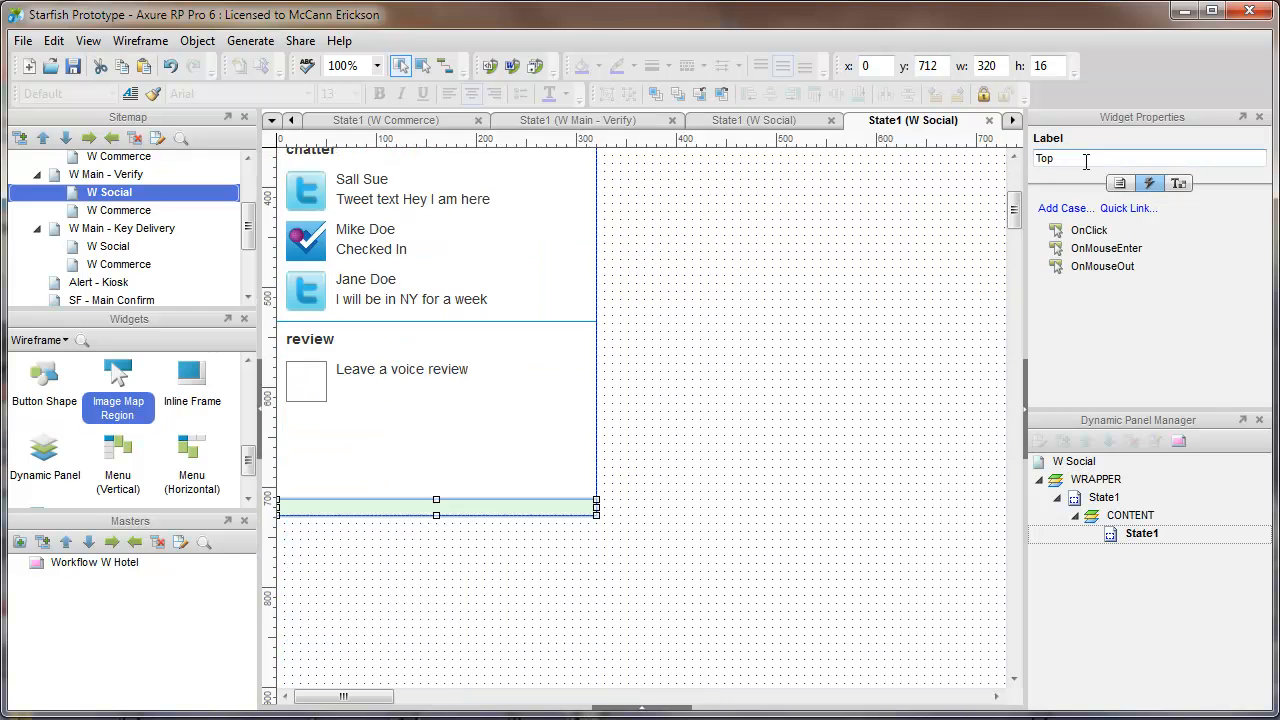
{"action": "left_click", "coordinate": [1086, 161]}
{"action": "type", "text": "Bottom"}
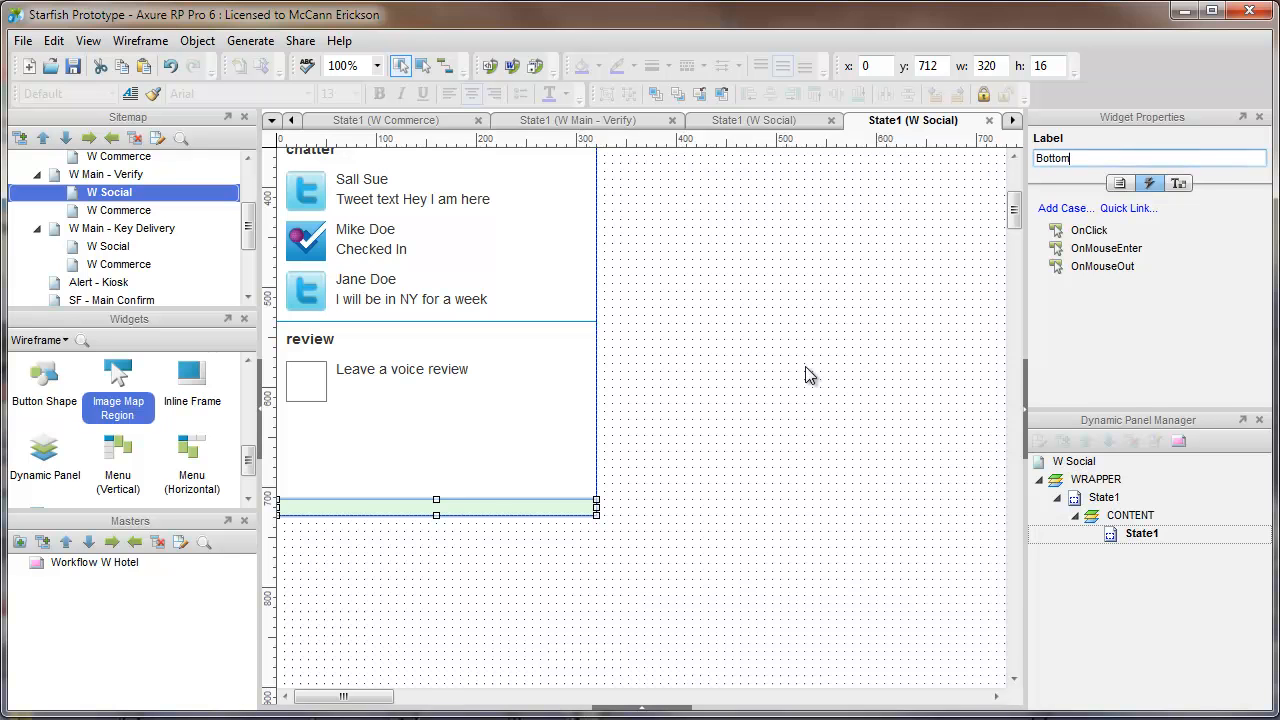
{"action": "left_click", "coordinate": [740, 355]}
Step: Send both the Top and Bottom image map regions to the back
{"action": "left_click", "coordinate": [537, 510]}
{"action": "scroll", "coordinate": [662, 428], "scroll_direction": "up", "scroll_amount": 3}
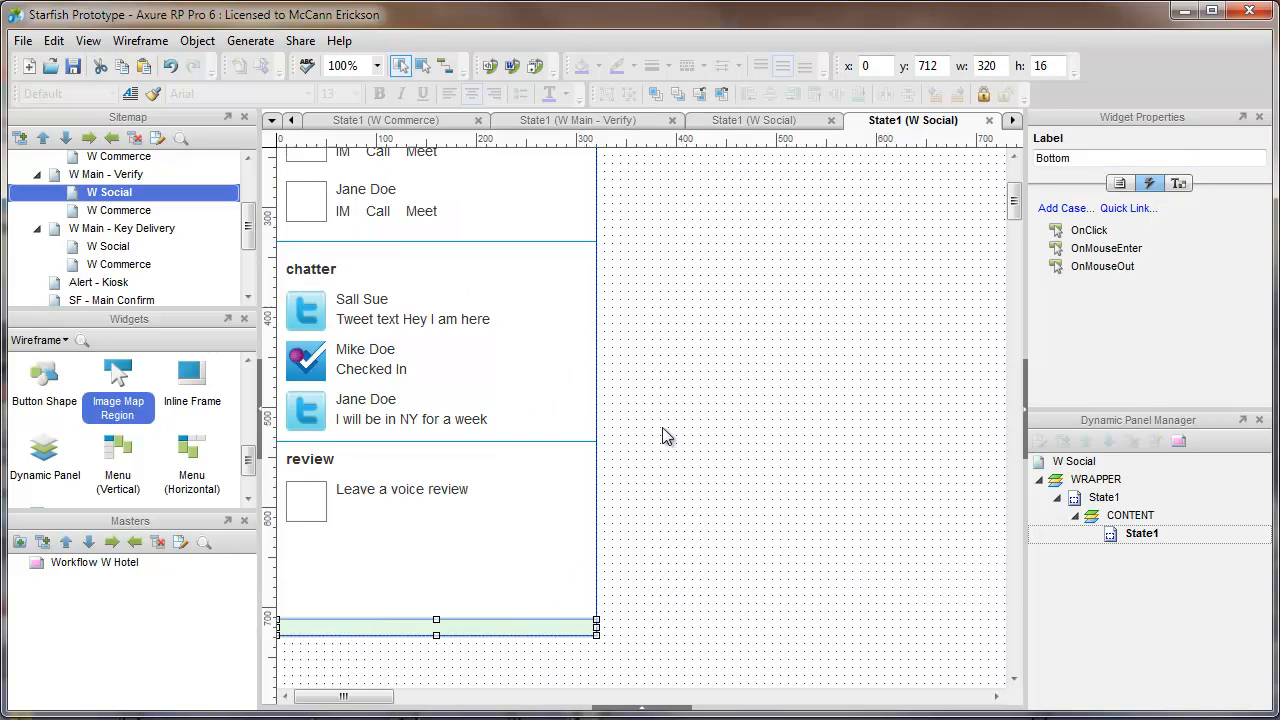
{"action": "left_click", "coordinate": [491, 164]}
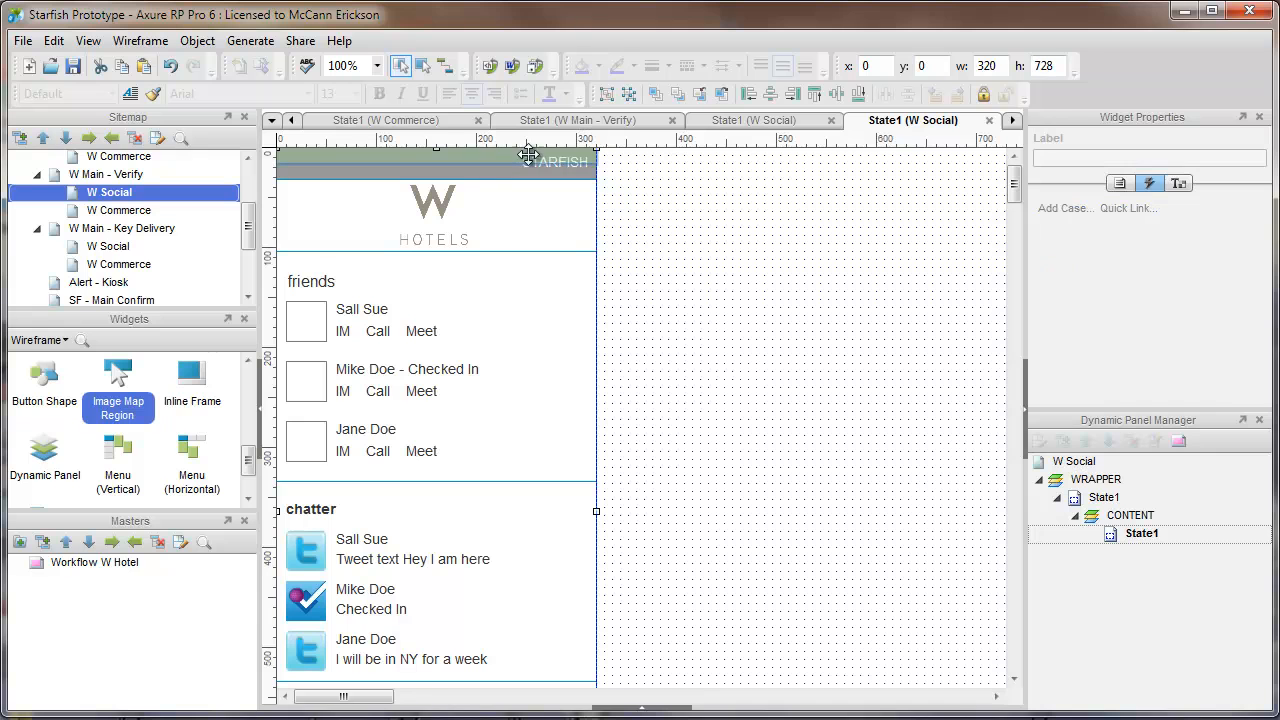
{"action": "left_click", "coordinate": [679, 94]}
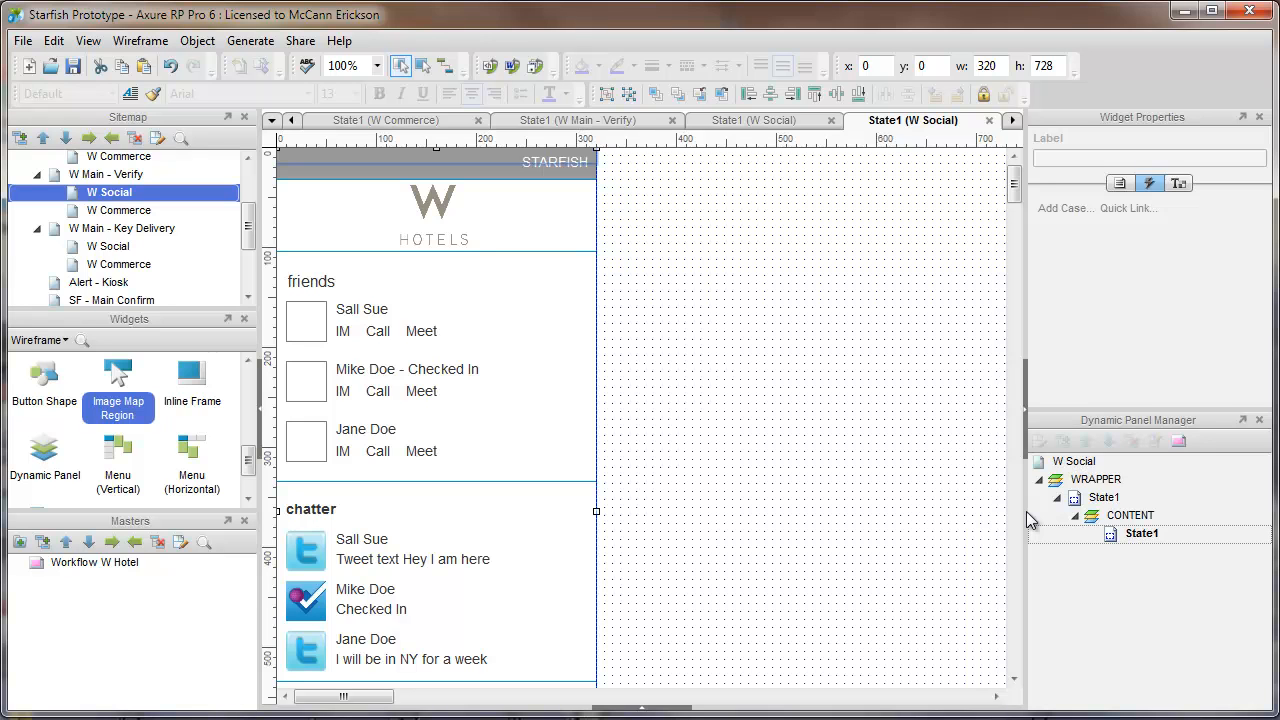
Step: Return to WRAPPER's State1 and start a new OnDrag case for the CONTENT panel
{"action": "left_click", "coordinate": [1088, 485]}
{"action": "double_click", "coordinate": [1090, 498]}
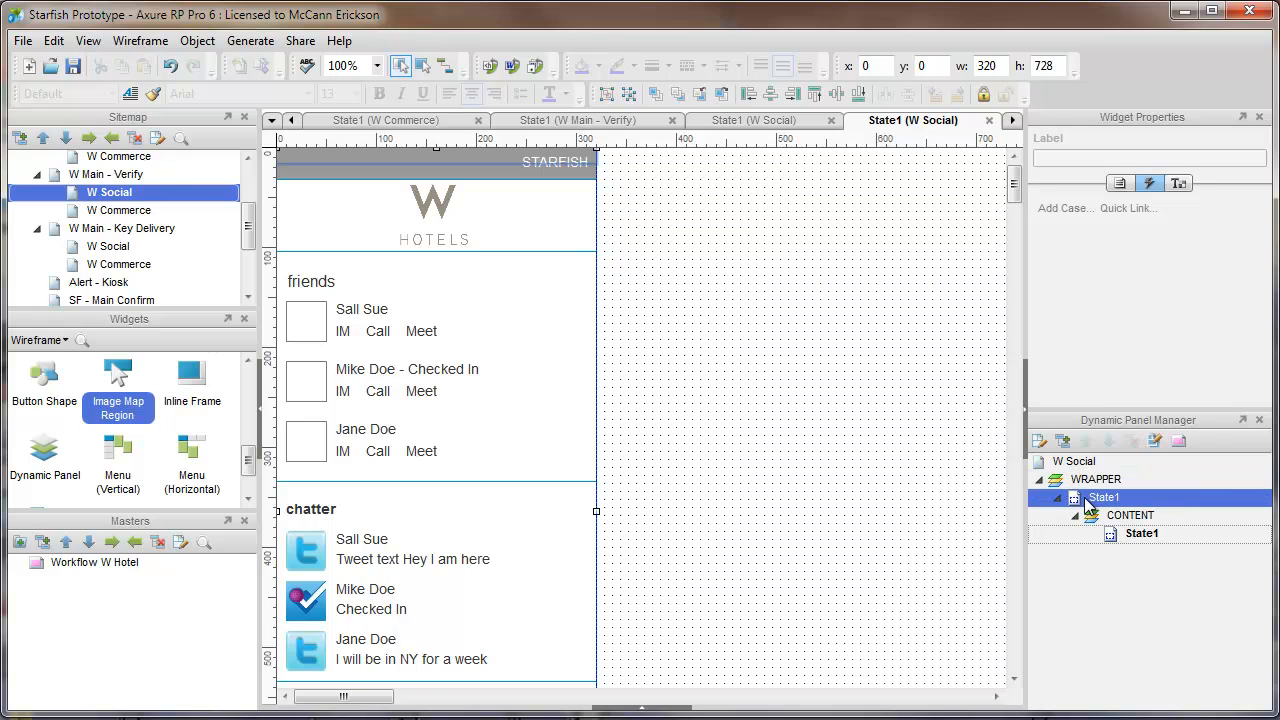
{"action": "left_click", "coordinate": [447, 373]}
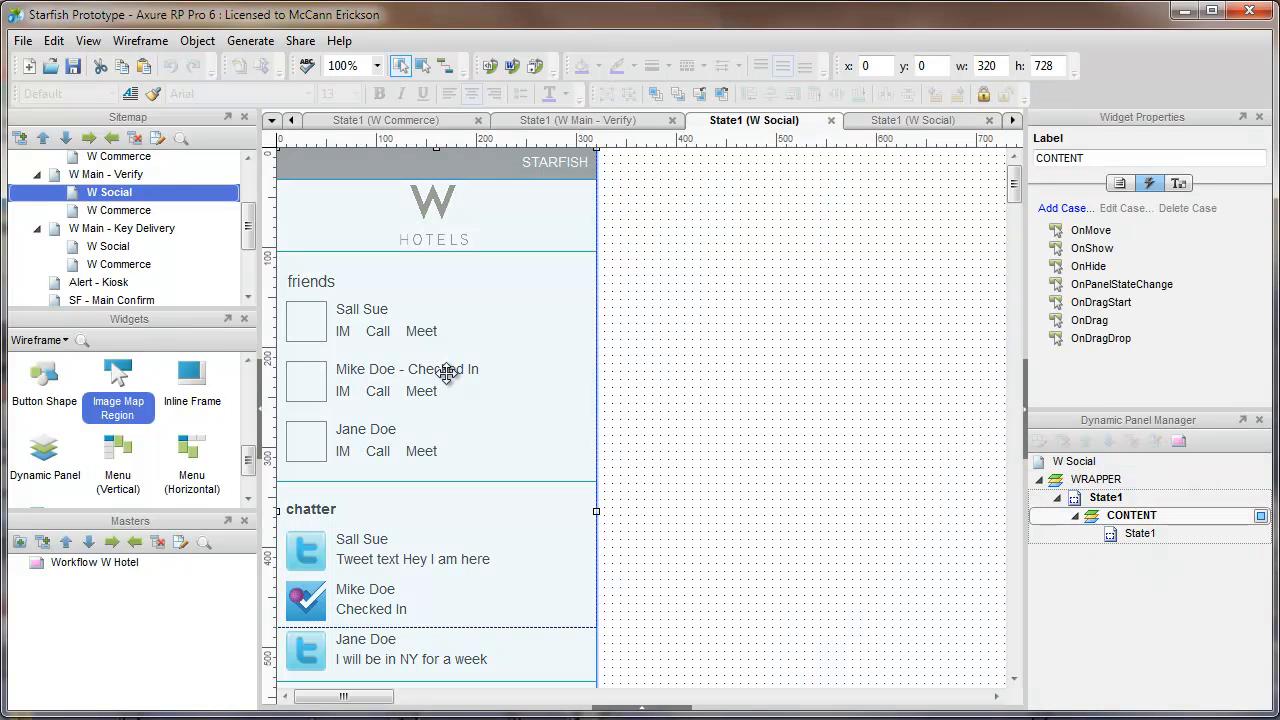
{"action": "double_click", "coordinate": [1085, 320]}
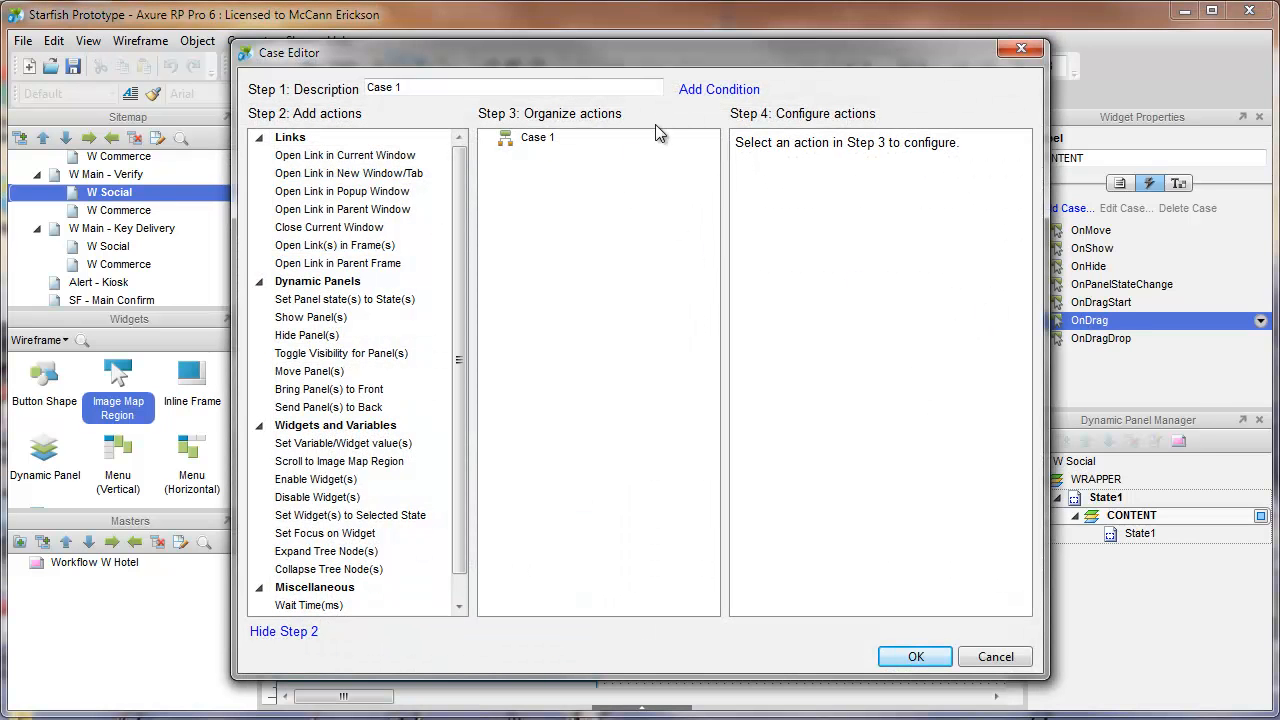
Step: Add a condition to the case requiring that the drag cursor is over the area of widget ViewPort
{"action": "left_click", "coordinate": [709, 88]}
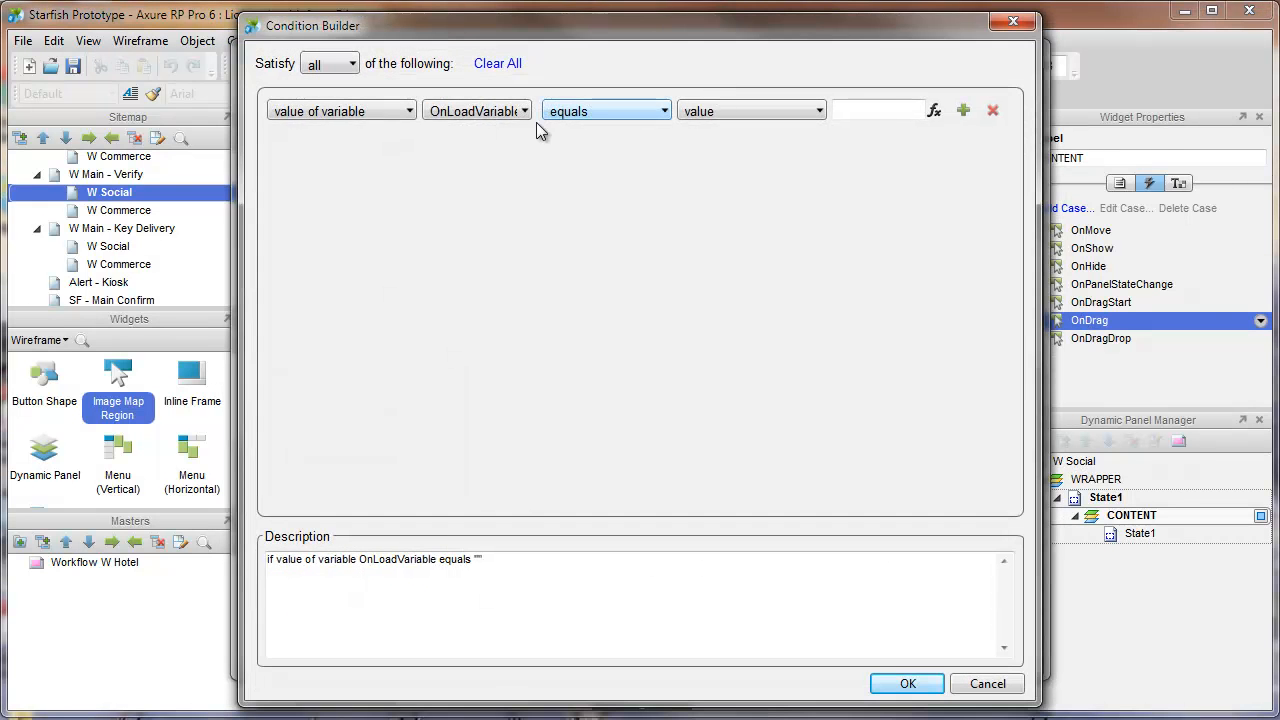
{"action": "left_click", "coordinate": [328, 111]}
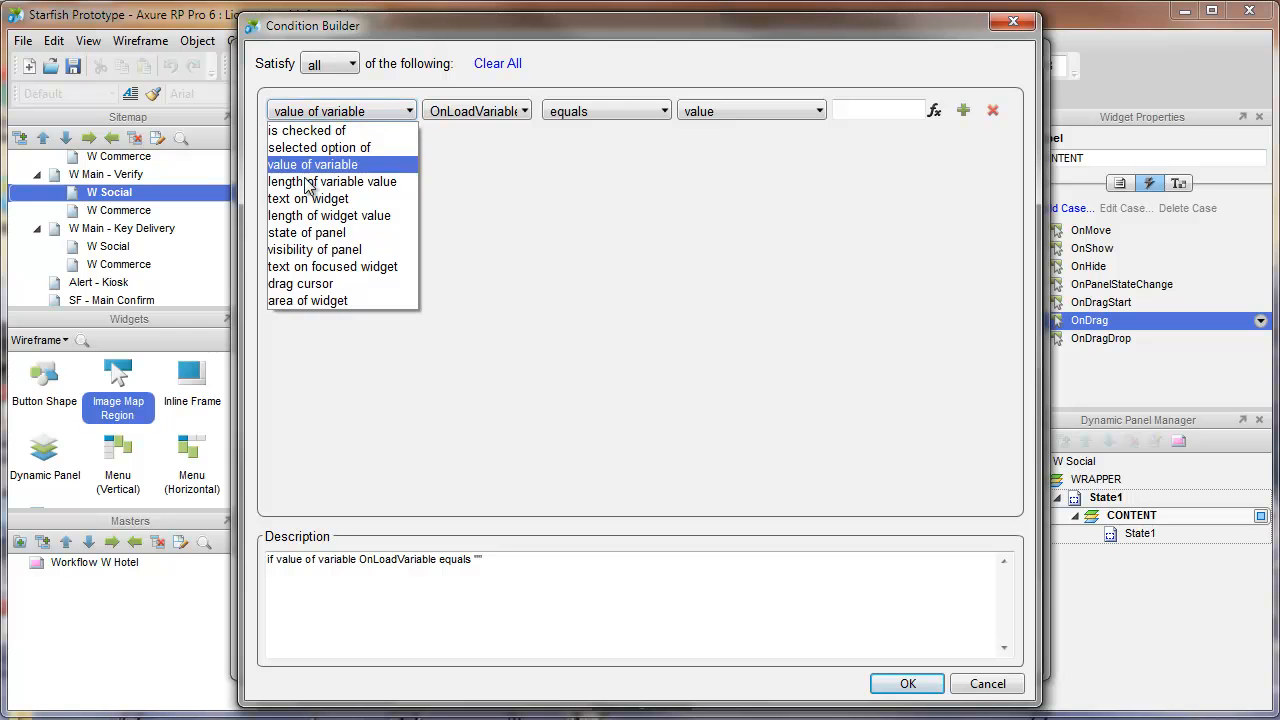
{"action": "left_click", "coordinate": [300, 284]}
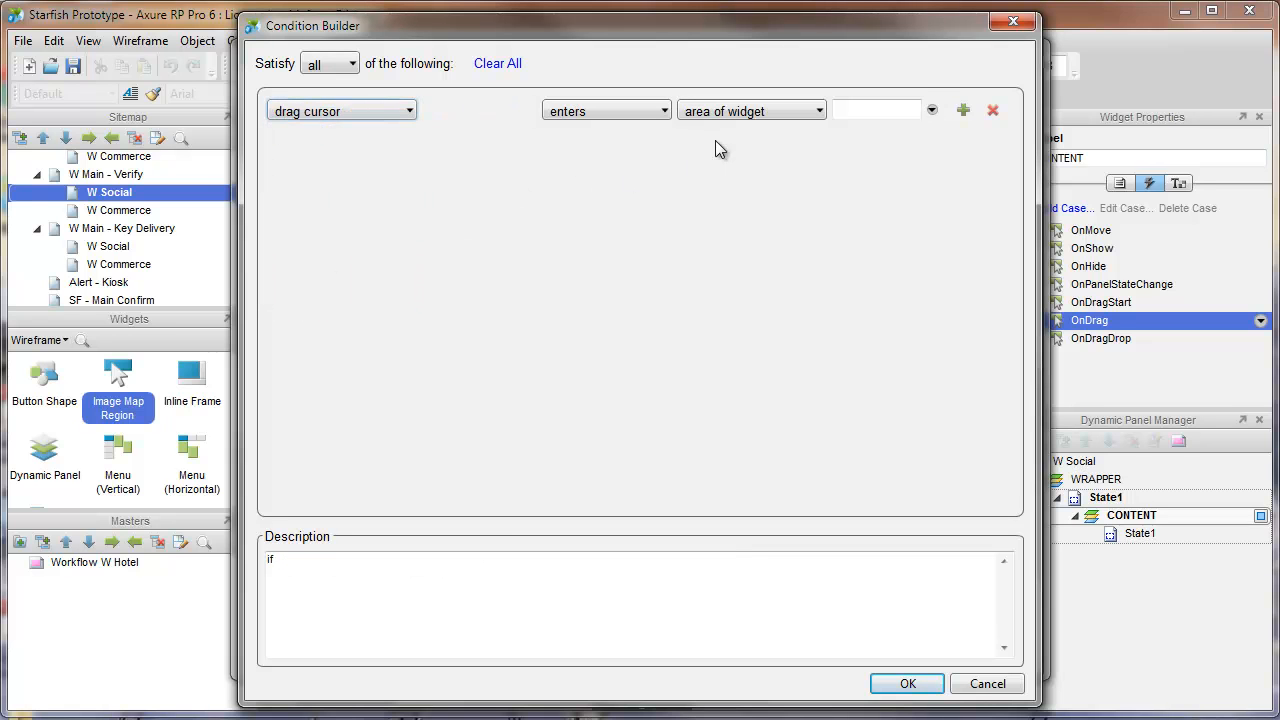
{"action": "left_click", "coordinate": [619, 114]}
{"action": "left_click", "coordinate": [612, 164]}
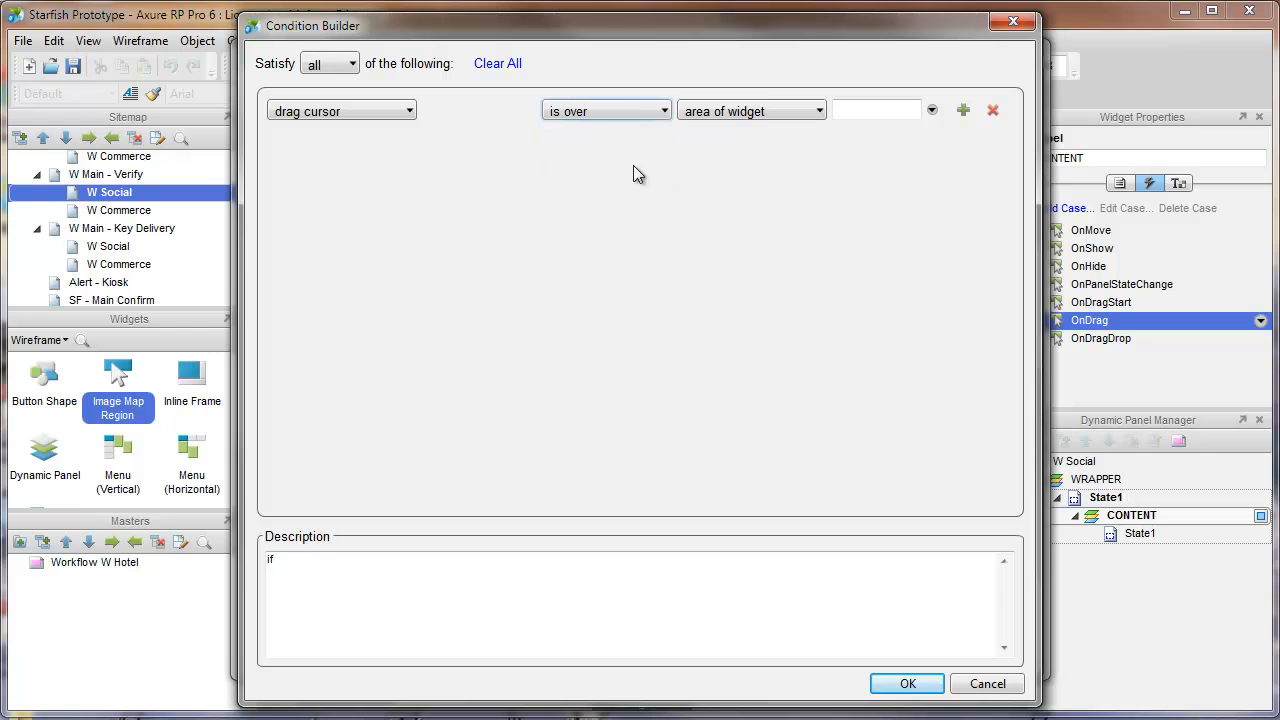
{"action": "left_click", "coordinate": [932, 111]}
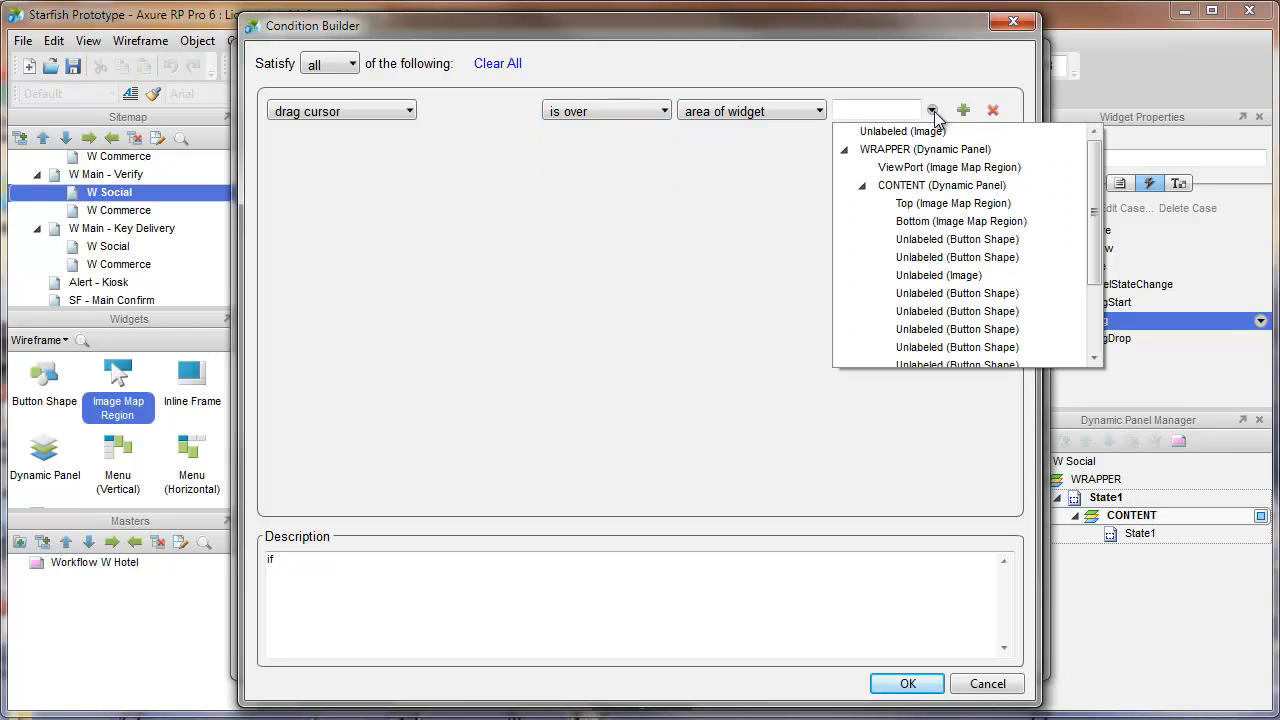
{"action": "left_click", "coordinate": [912, 167]}
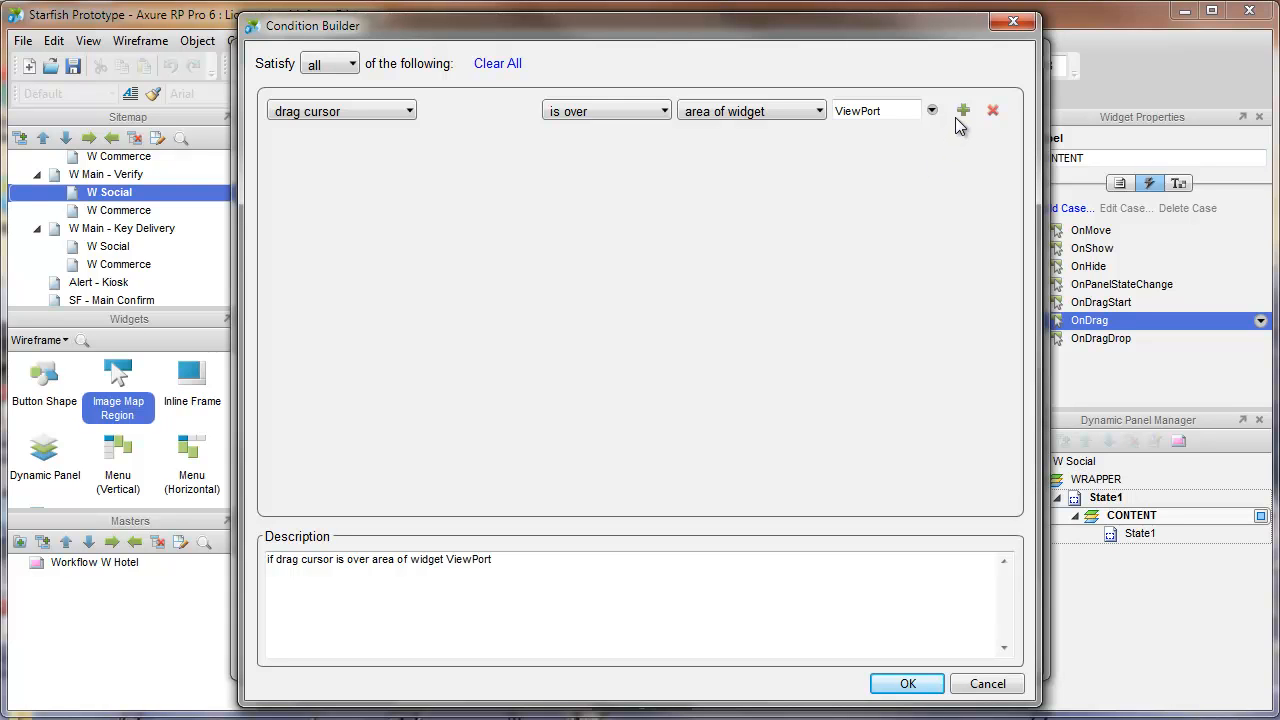
Step: Add a second condition requiring that the area of widget CONTENT is over the area of widget ViewPort
{"action": "left_click", "coordinate": [962, 111]}
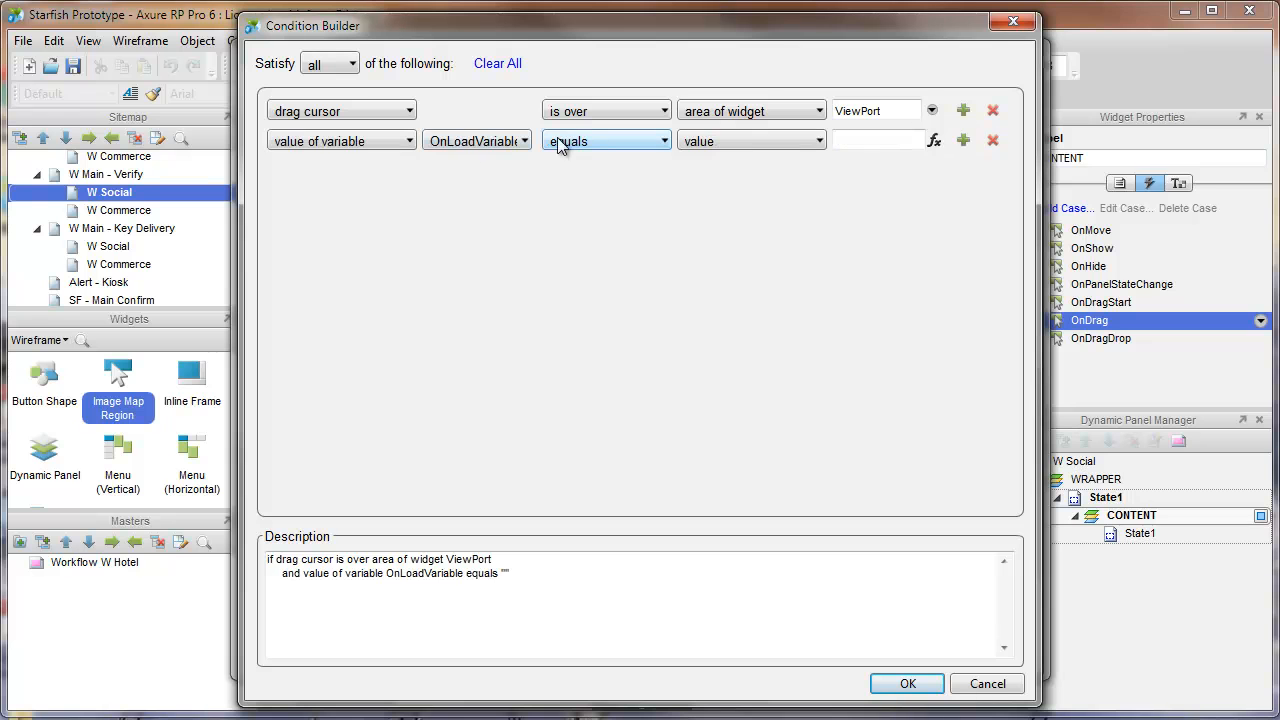
{"action": "left_click", "coordinate": [380, 146]}
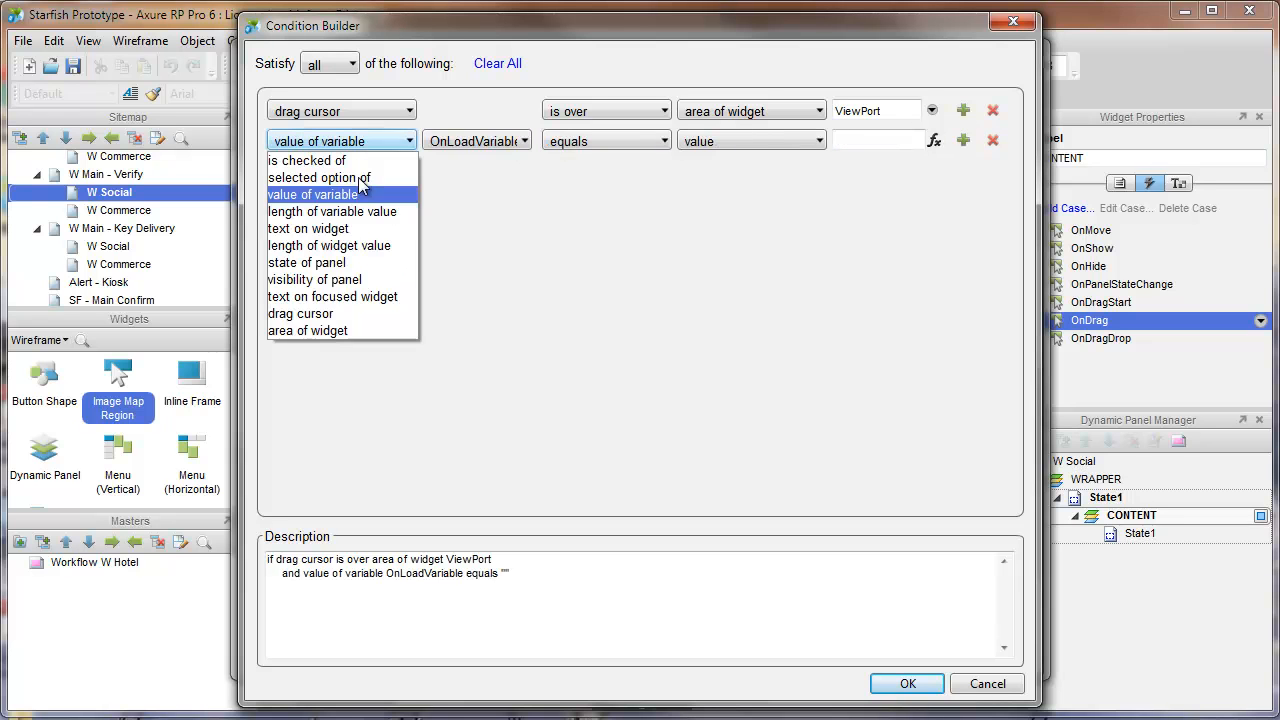
{"action": "left_click", "coordinate": [350, 333]}
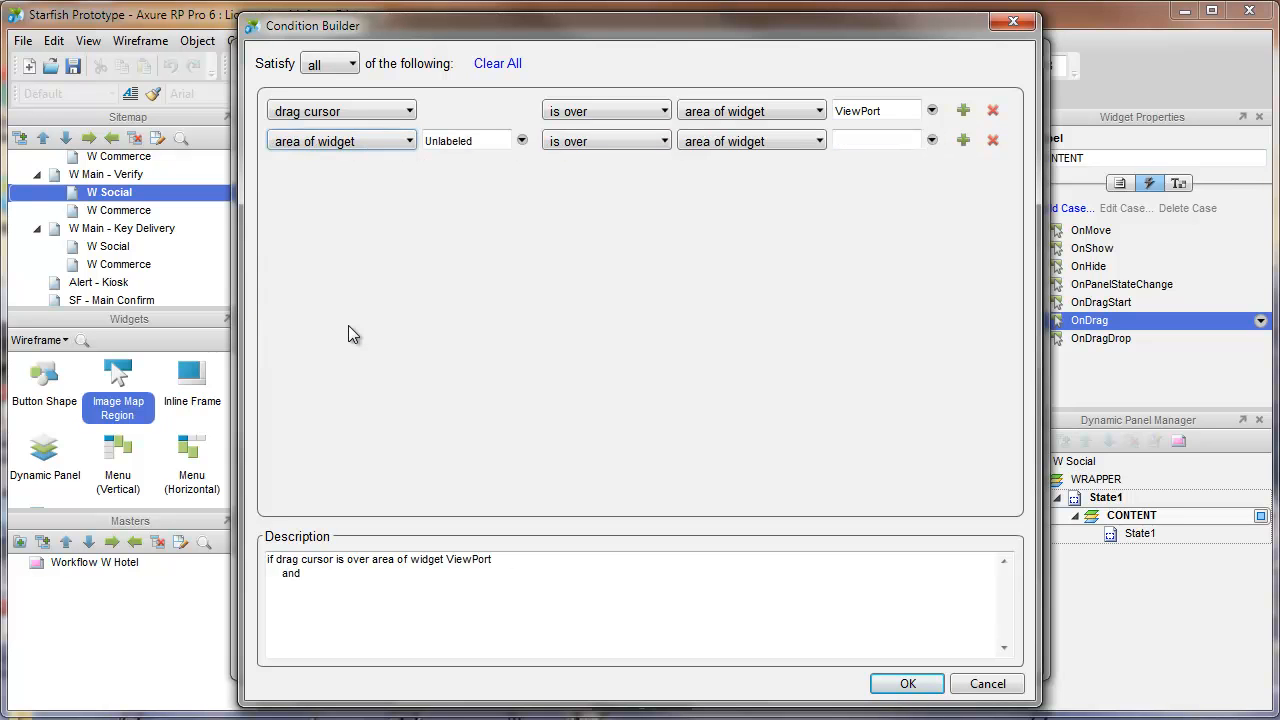
{"action": "left_click", "coordinate": [521, 141]}
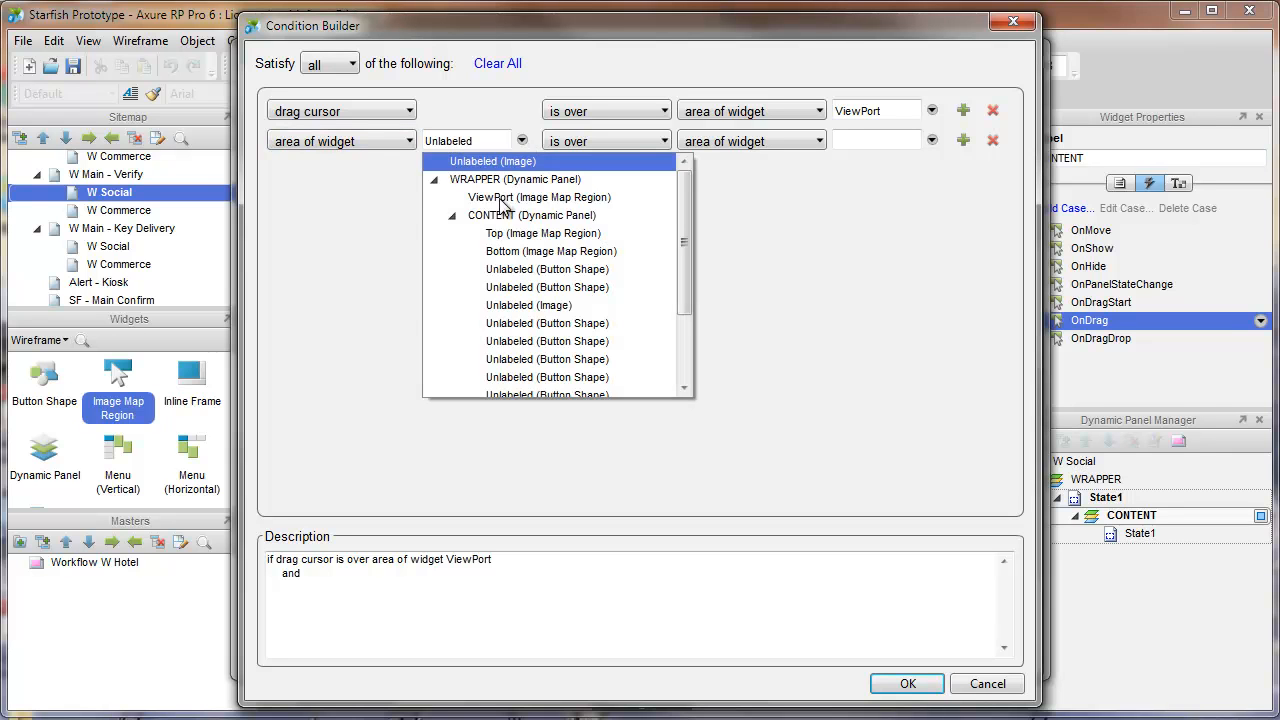
{"action": "left_click", "coordinate": [528, 215]}
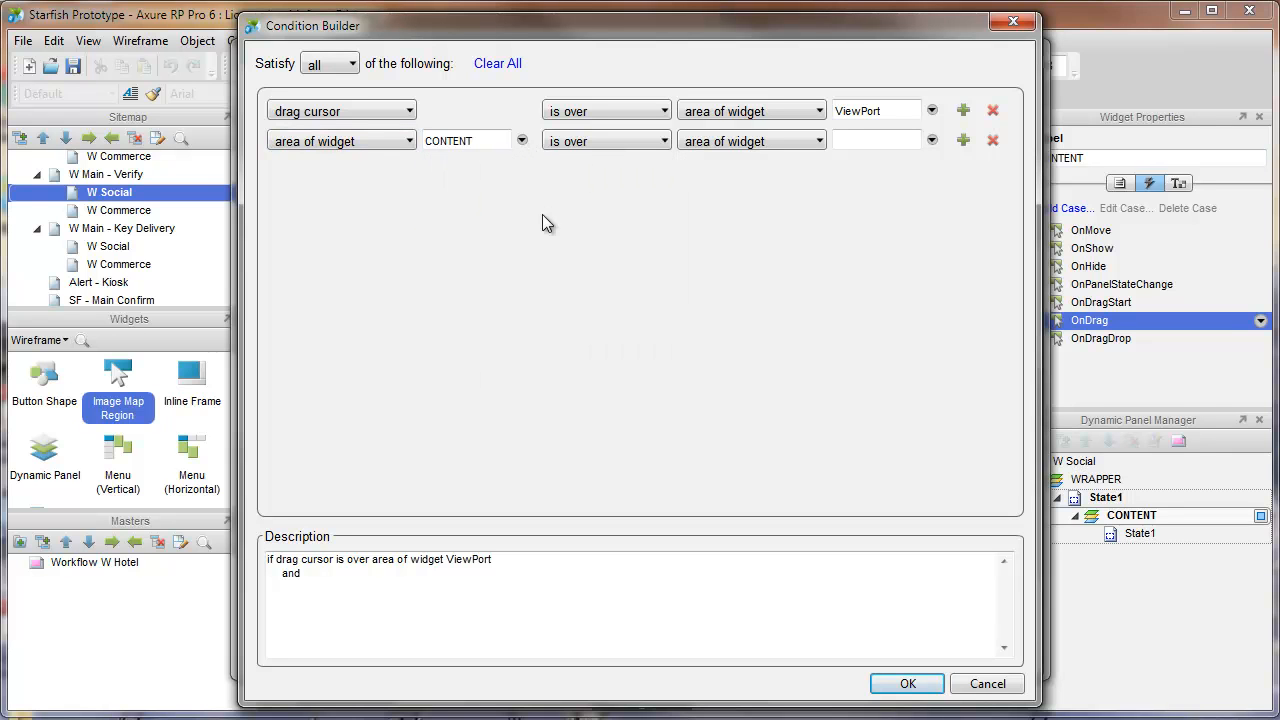
{"action": "left_click", "coordinate": [932, 141]}
{"action": "left_click", "coordinate": [914, 198]}
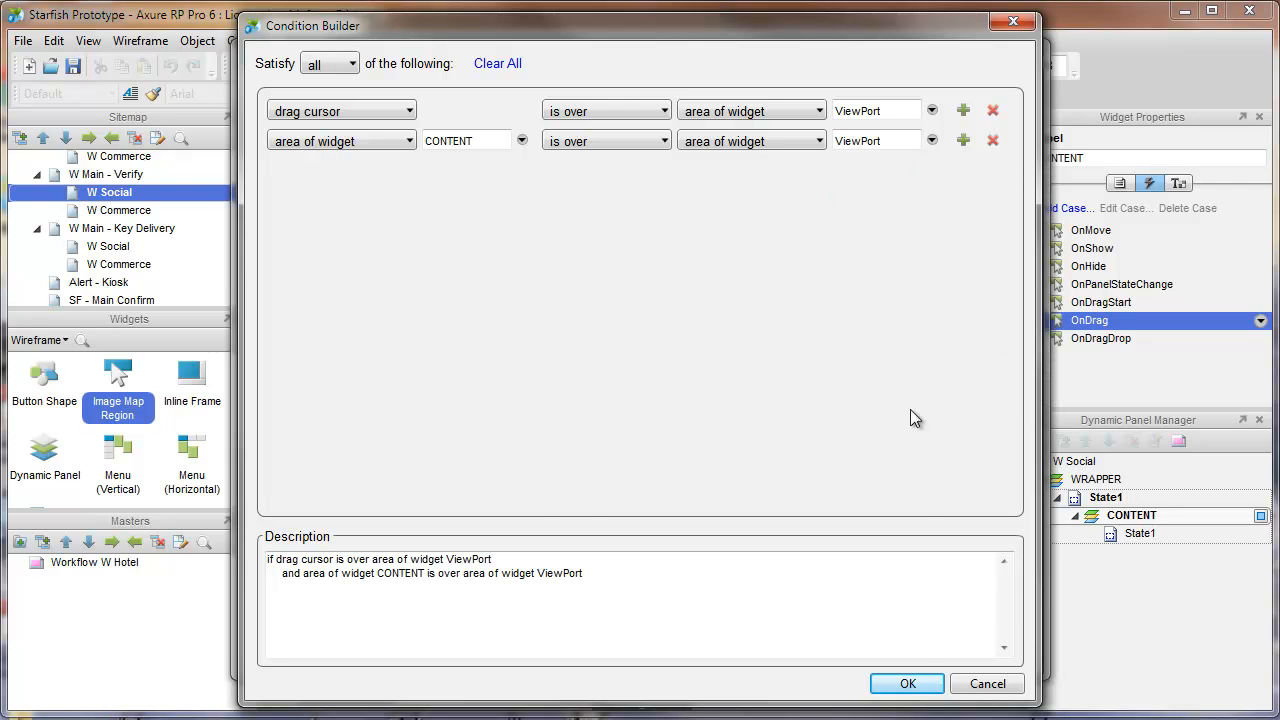
Step: Add a Move Panel action to the OnDrag case that moves the CONTENT panel with drag y, and save the case
{"action": "left_click", "coordinate": [929, 683]}
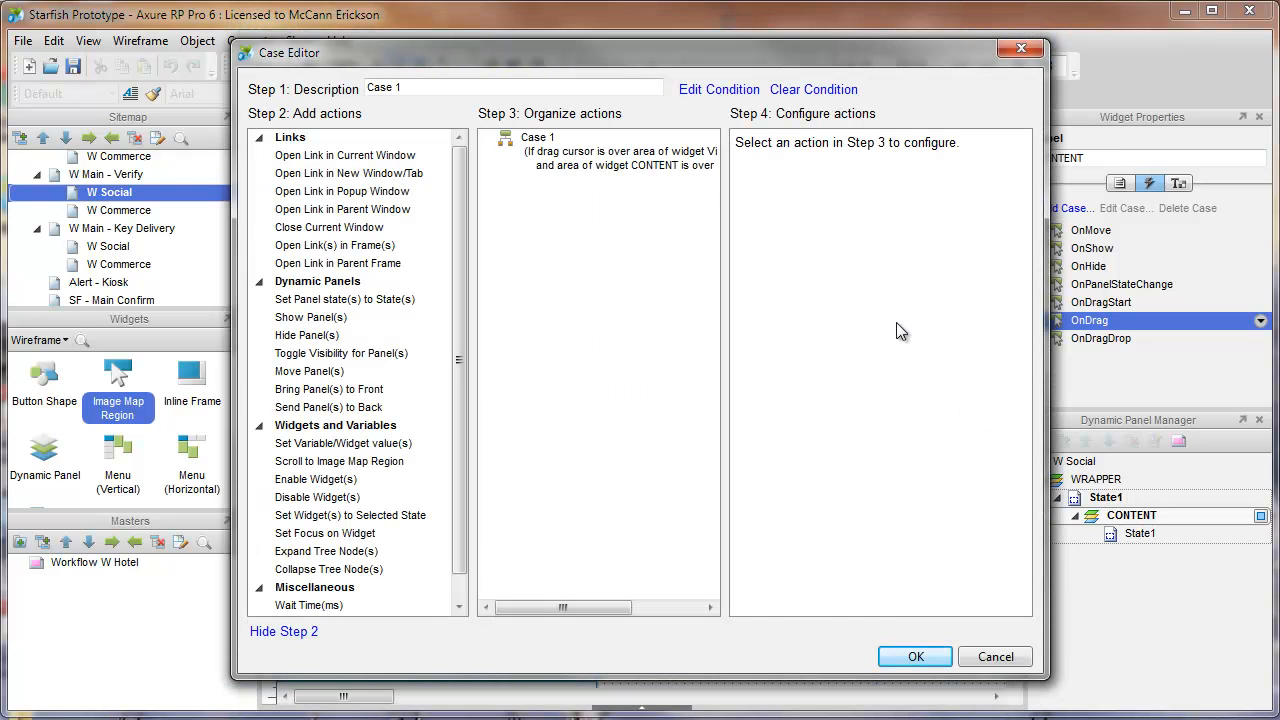
{"action": "left_click", "coordinate": [284, 372]}
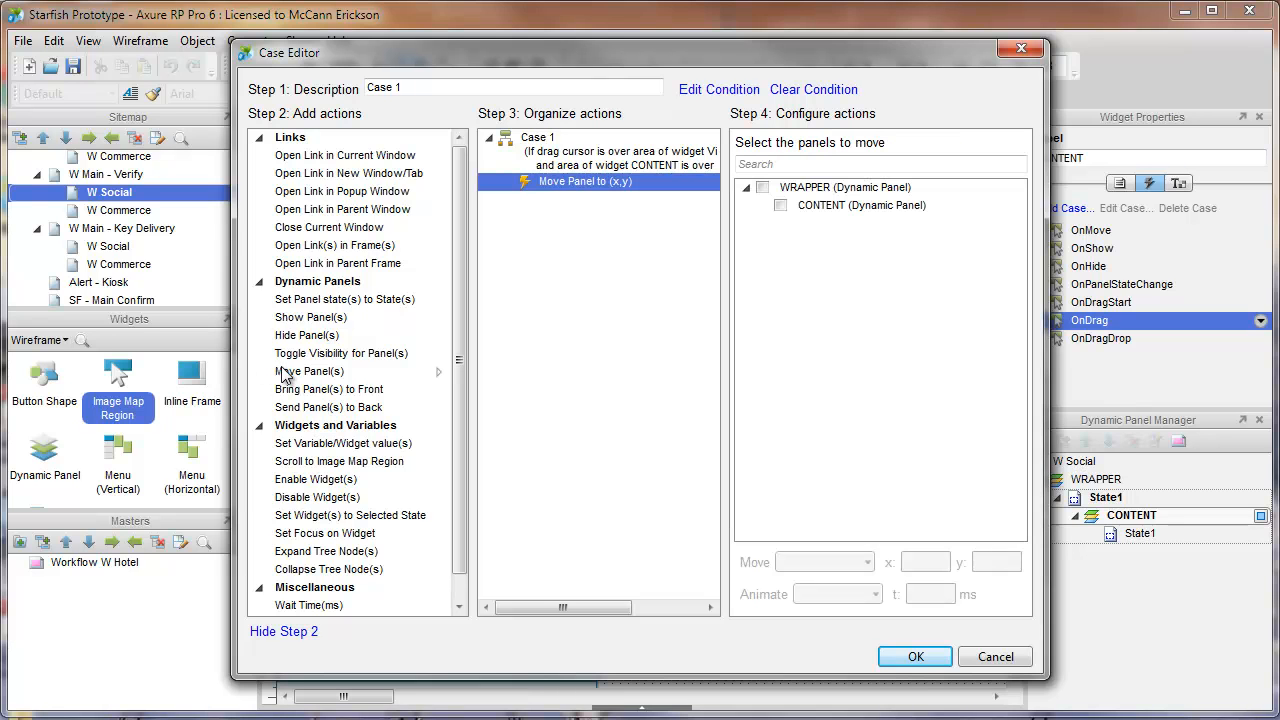
{"action": "left_click", "coordinate": [780, 205]}
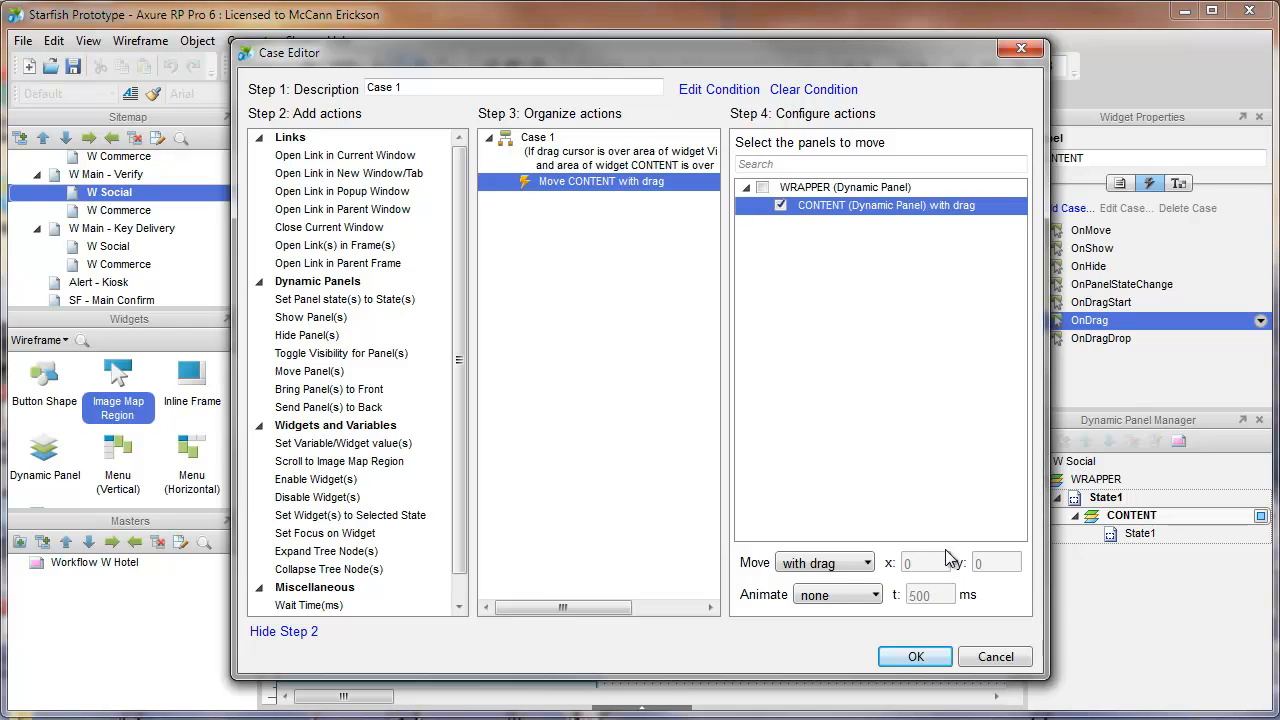
{"action": "left_click", "coordinate": [840, 566]}
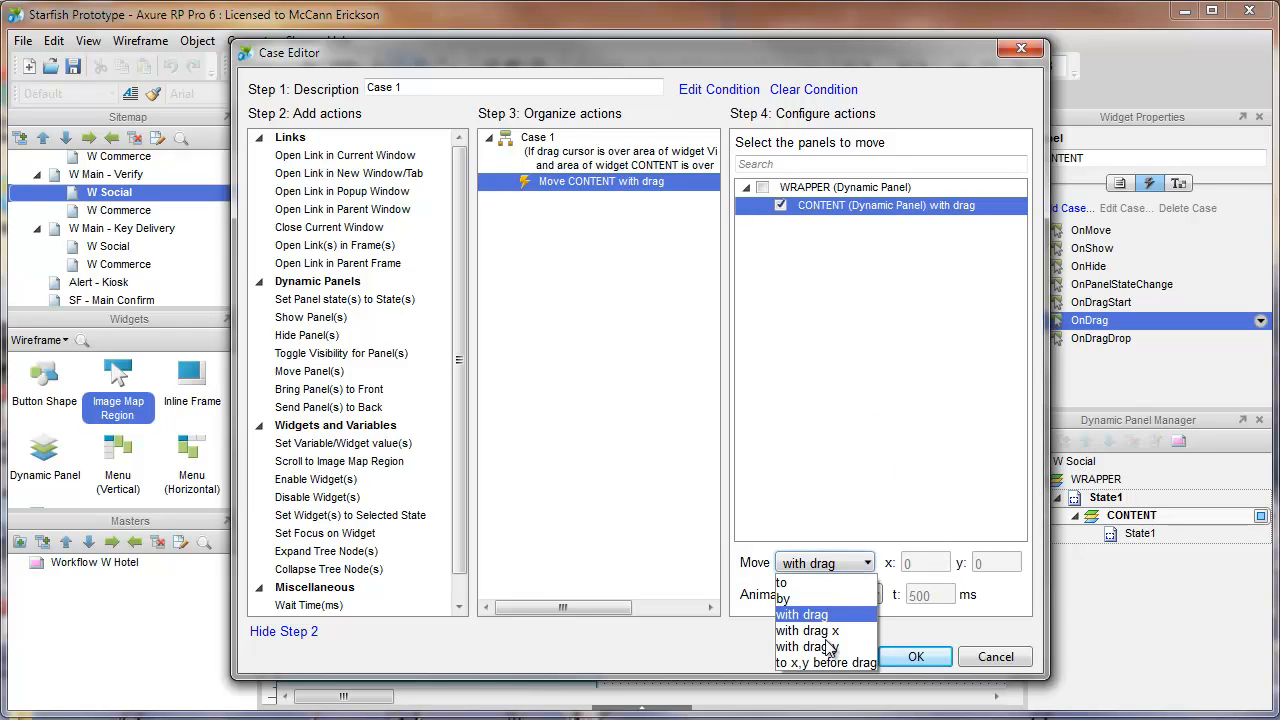
{"action": "left_click", "coordinate": [826, 650]}
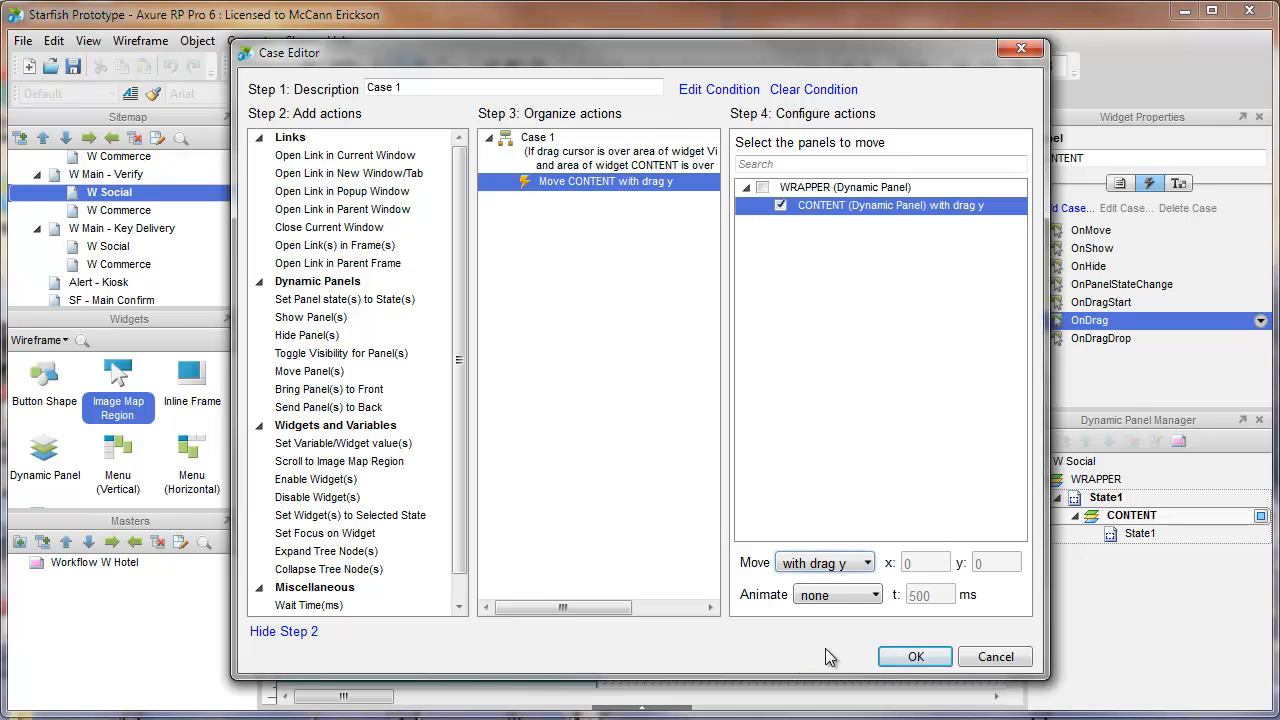
{"action": "left_click", "coordinate": [937, 656]}
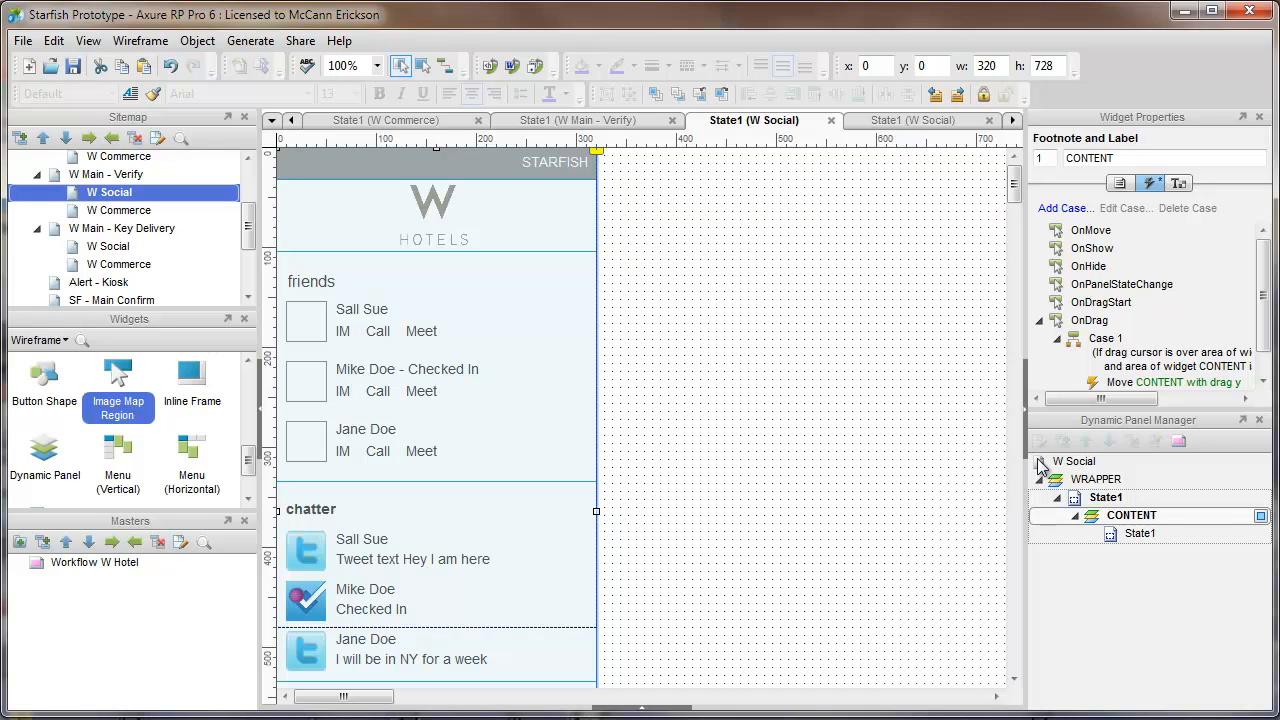
Step: Start an OnDragDrop case for CONTENT with the condition that the area of widget Top is over the area of widget ViewPort
{"action": "scroll", "coordinate": [1175, 340], "scroll_direction": "down", "scroll_amount": 1}
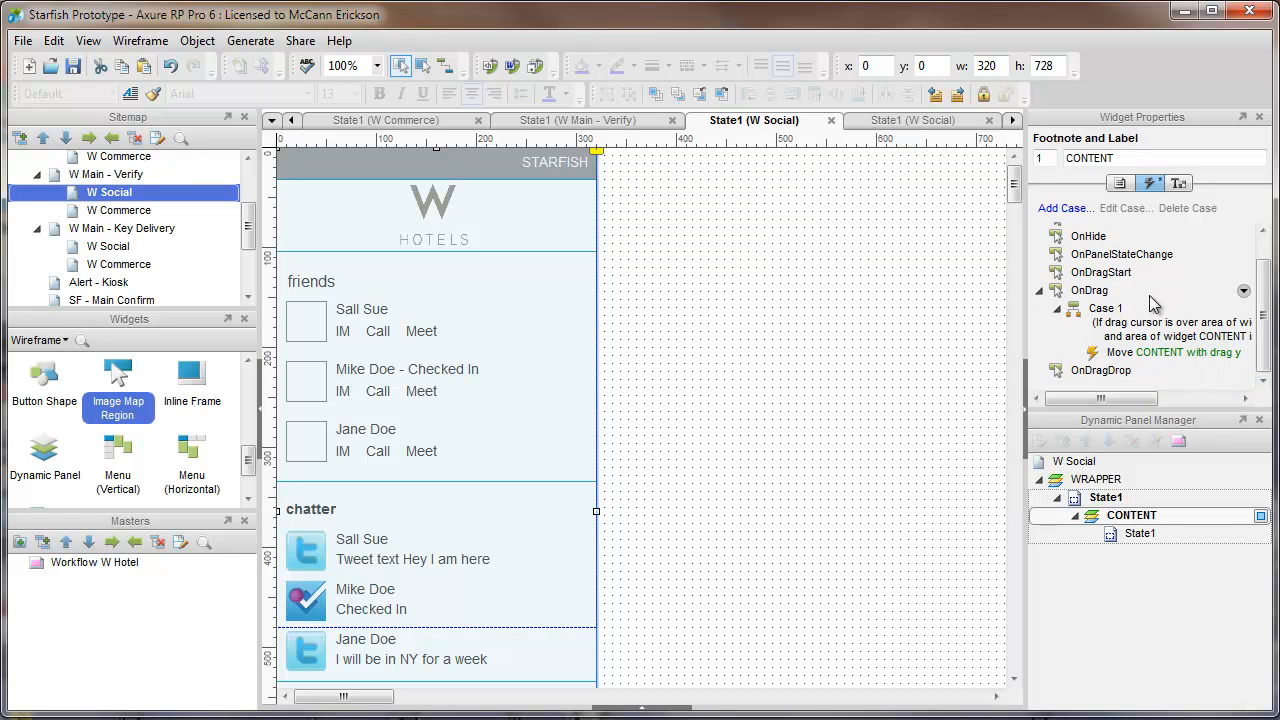
{"action": "double_click", "coordinate": [1110, 370]}
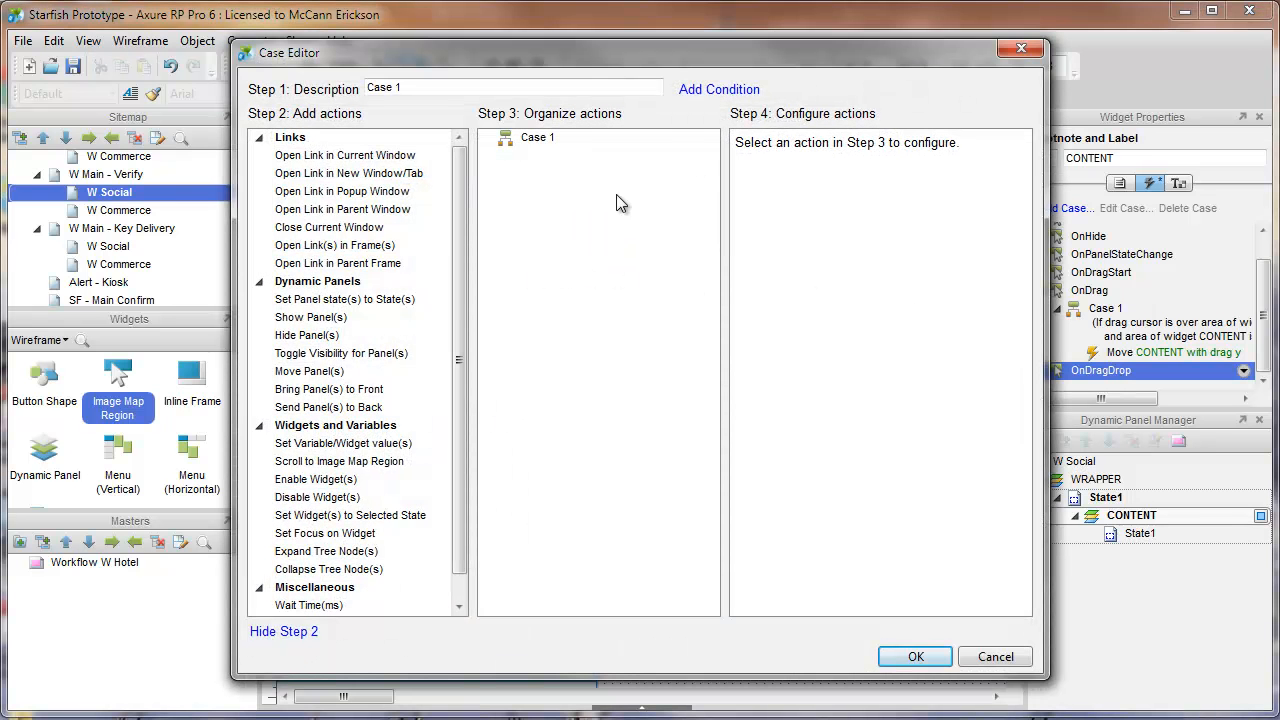
{"action": "left_click", "coordinate": [699, 92]}
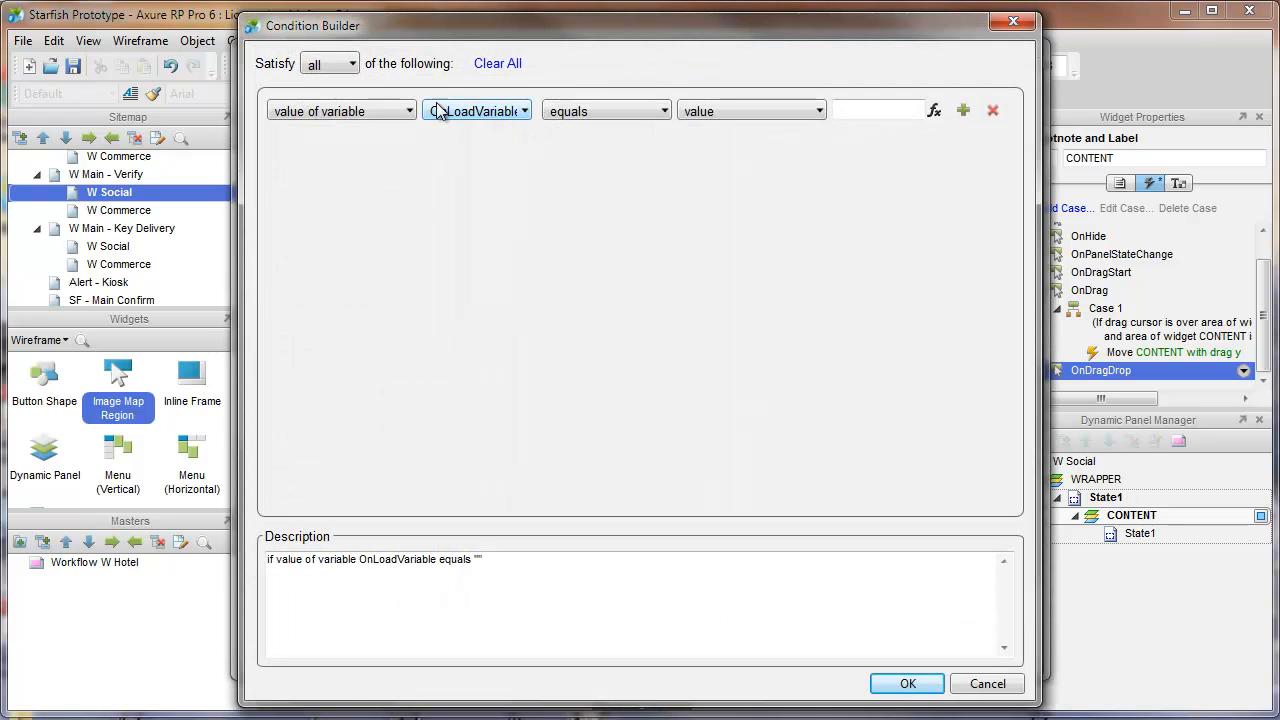
{"action": "left_click", "coordinate": [363, 111]}
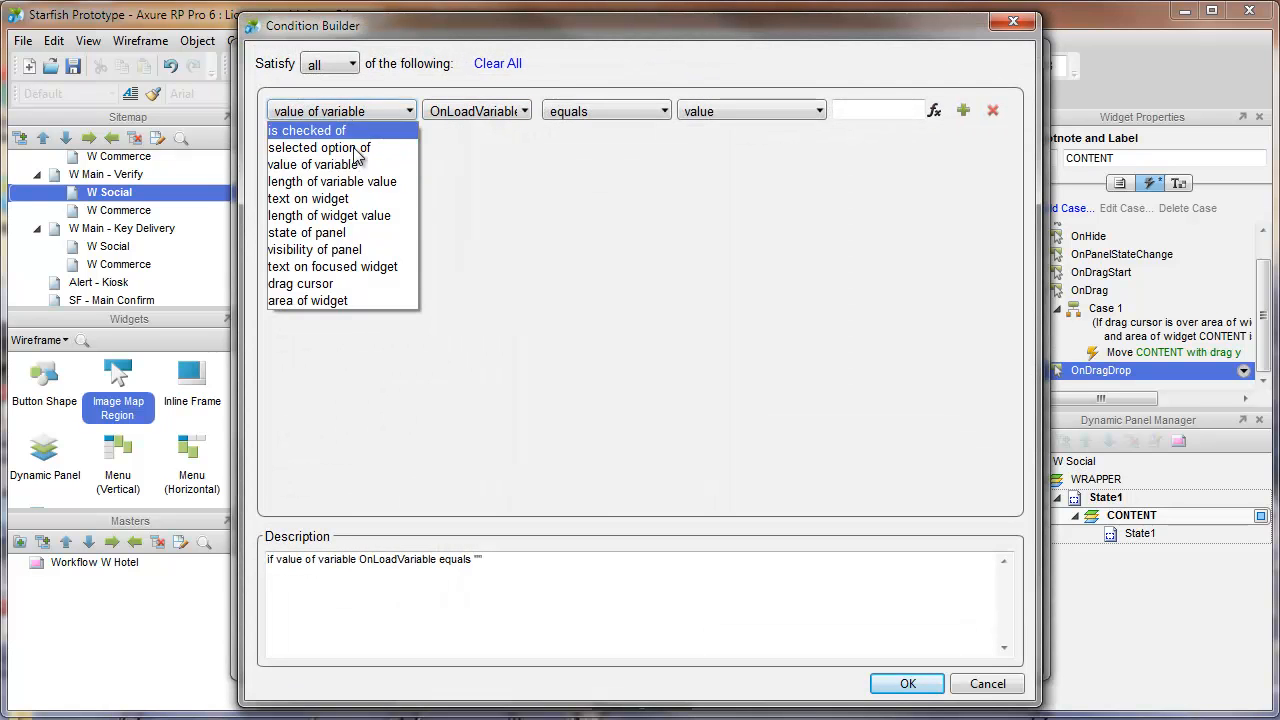
{"action": "left_click", "coordinate": [340, 300]}
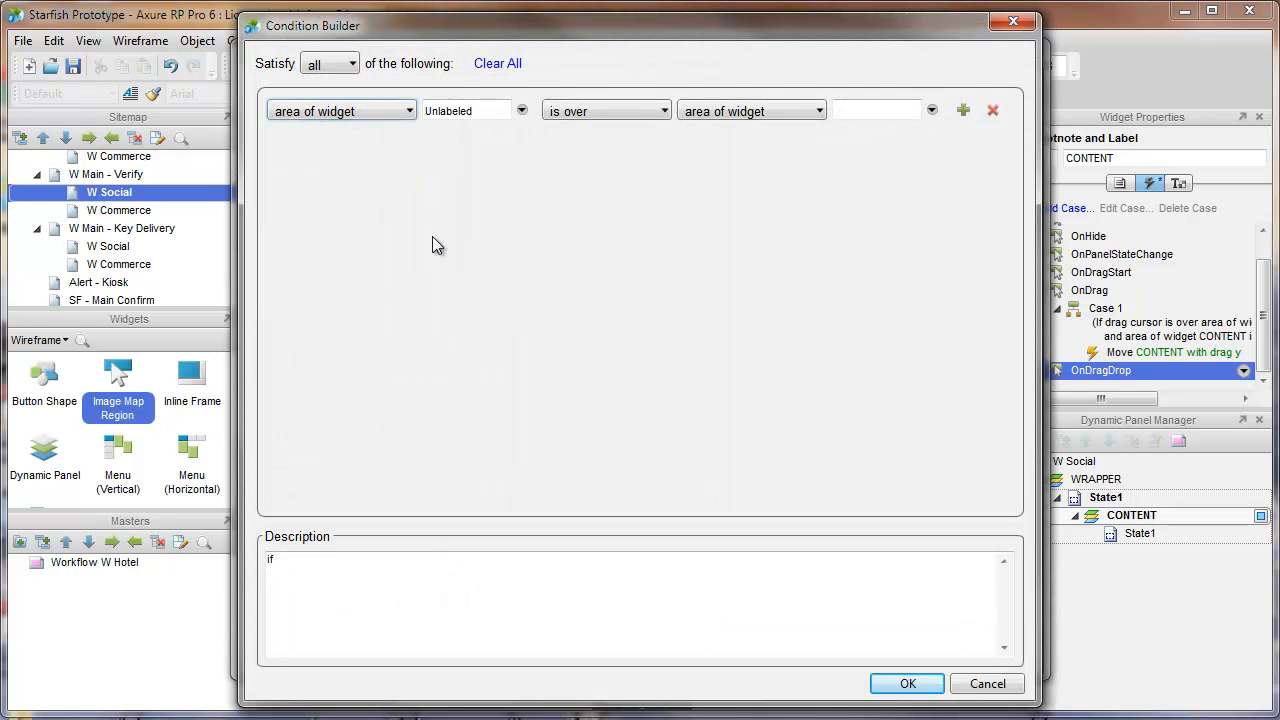
{"action": "left_click", "coordinate": [521, 111]}
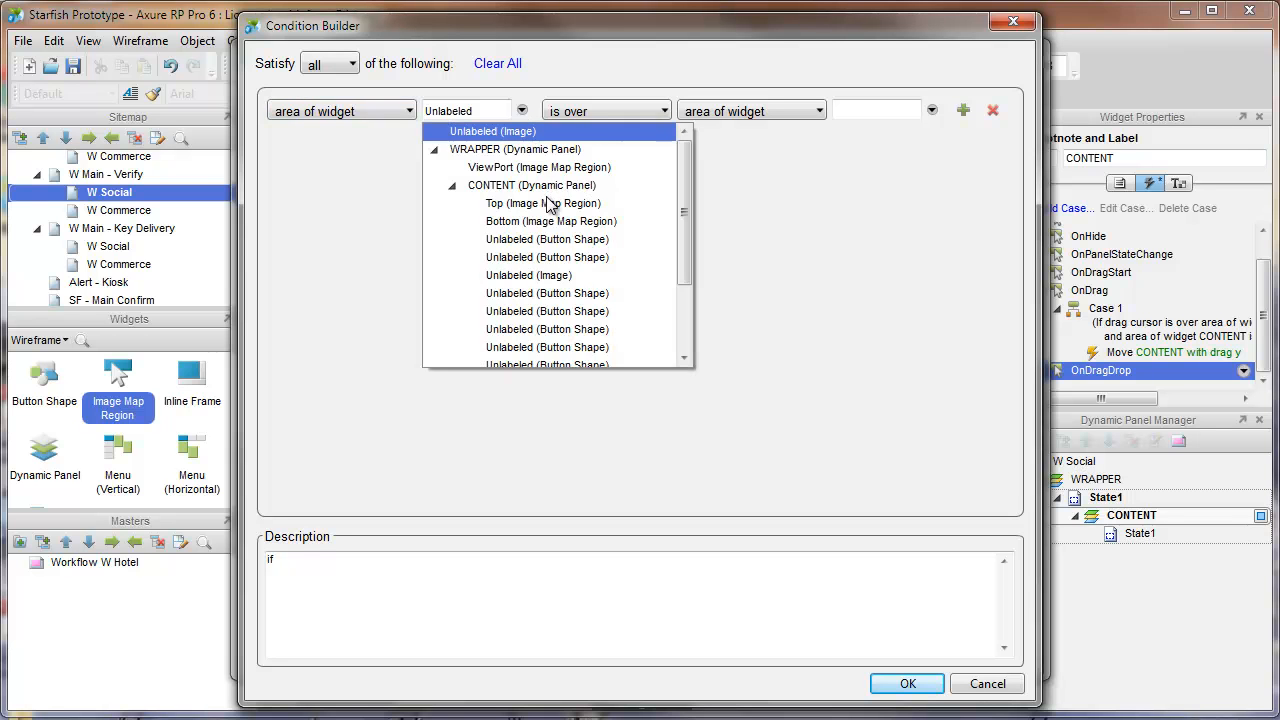
{"action": "left_click", "coordinate": [547, 205]}
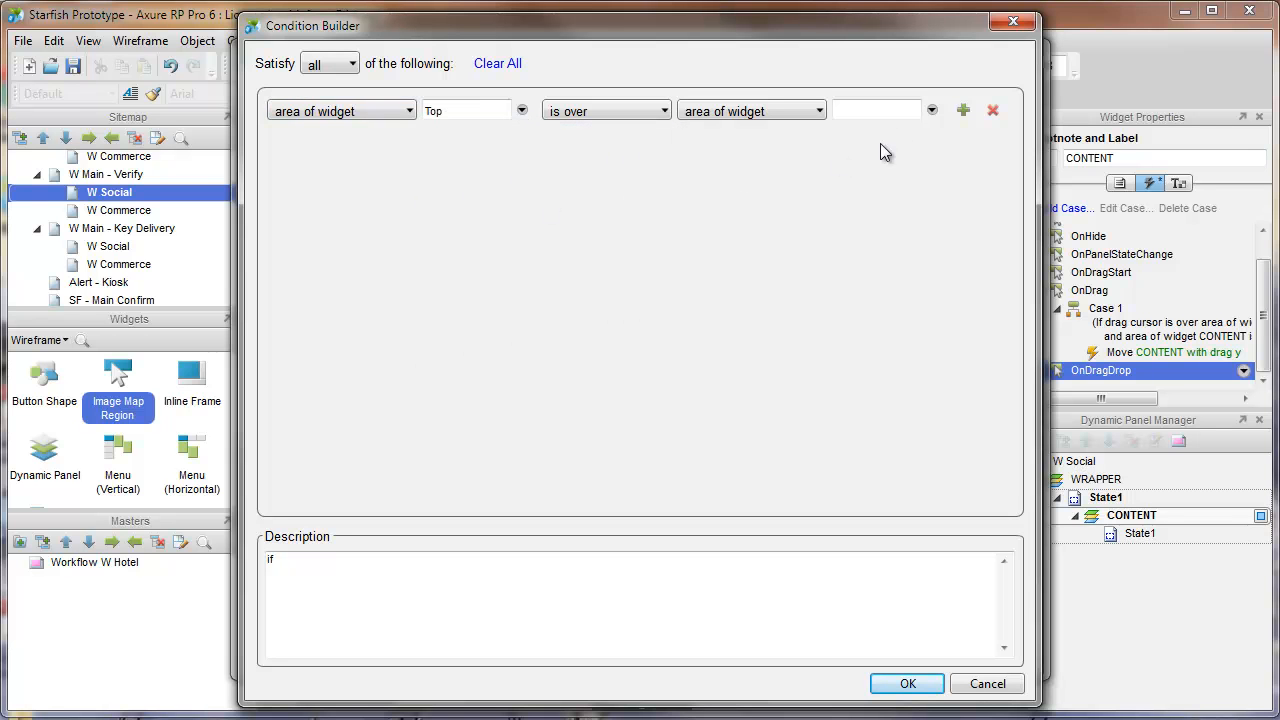
{"action": "left_click", "coordinate": [932, 110]}
{"action": "left_click", "coordinate": [930, 168]}
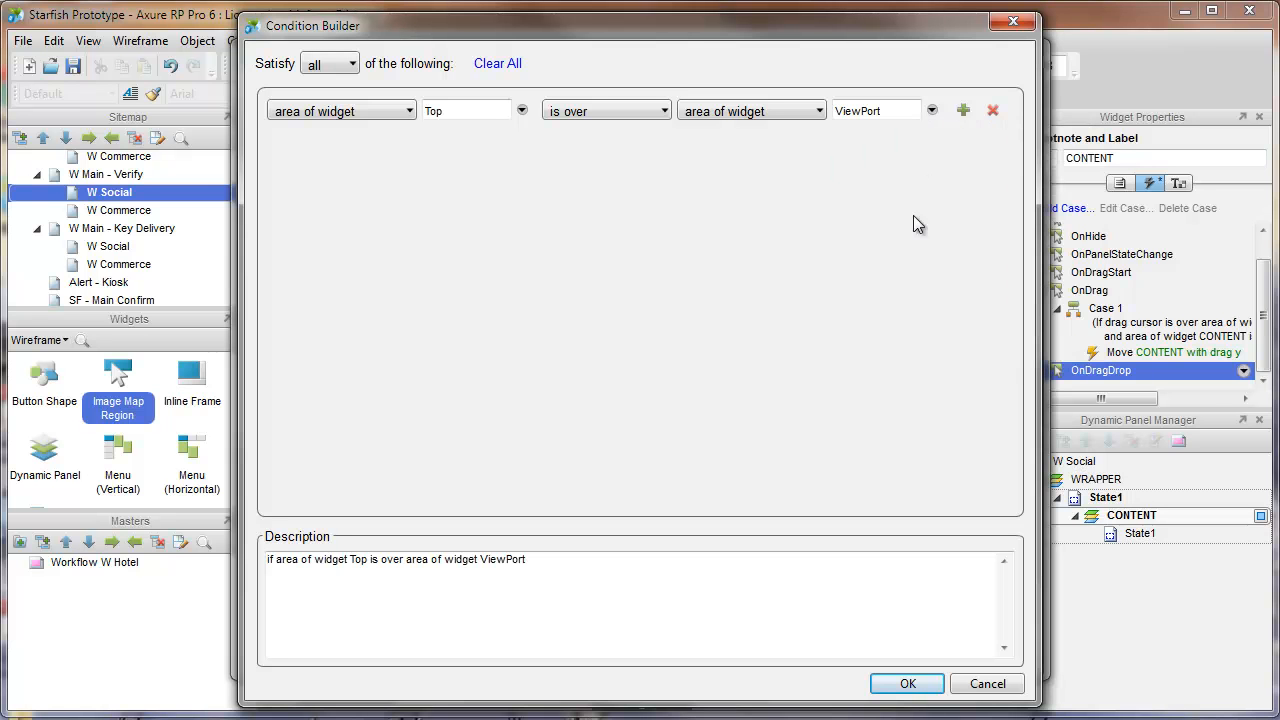
{"action": "left_click", "coordinate": [907, 684]}
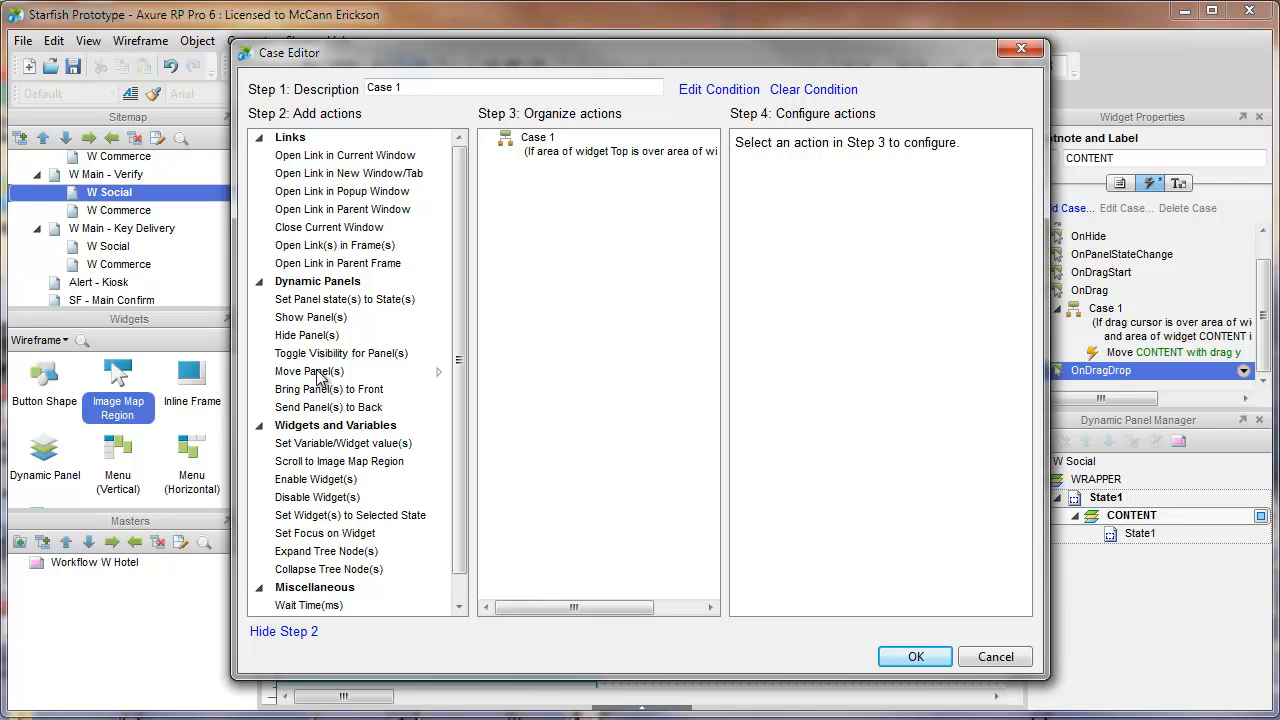
Step: Have the case move the CONTENT panel to (0,0) with a 300 ms swing animation, and save the case
{"action": "left_click", "coordinate": [318, 377]}
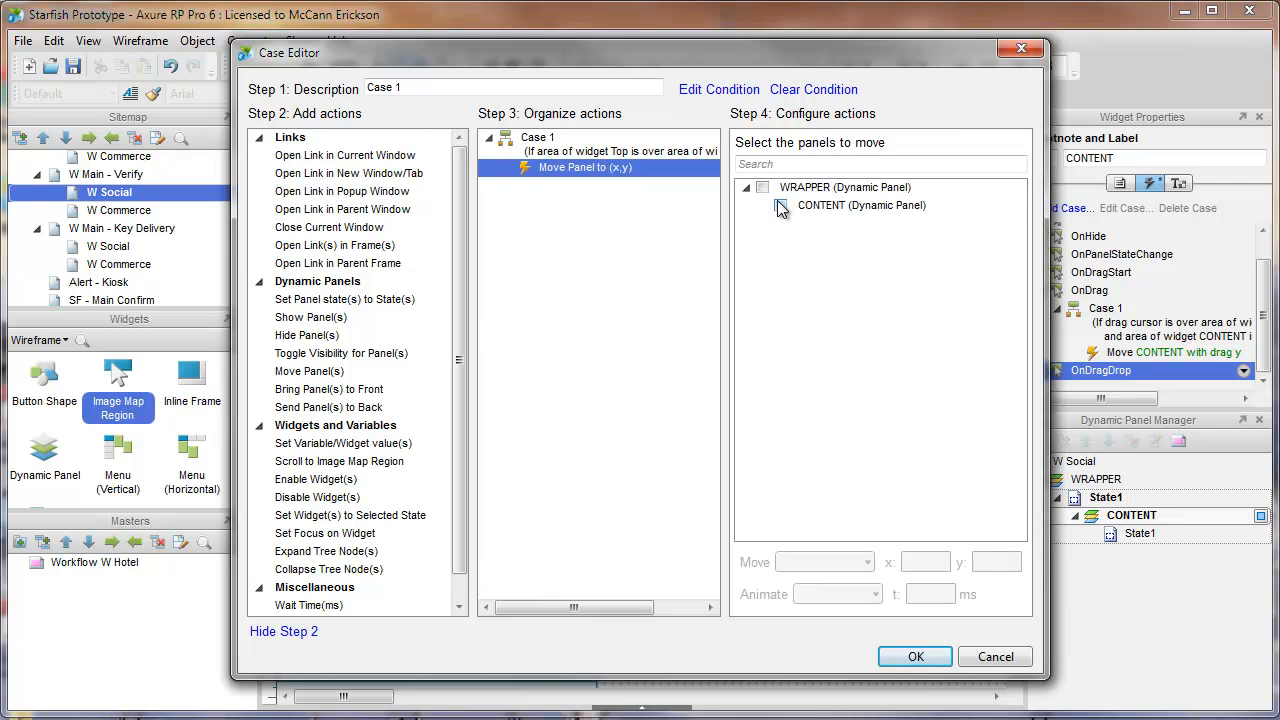
{"action": "left_click", "coordinate": [781, 206]}
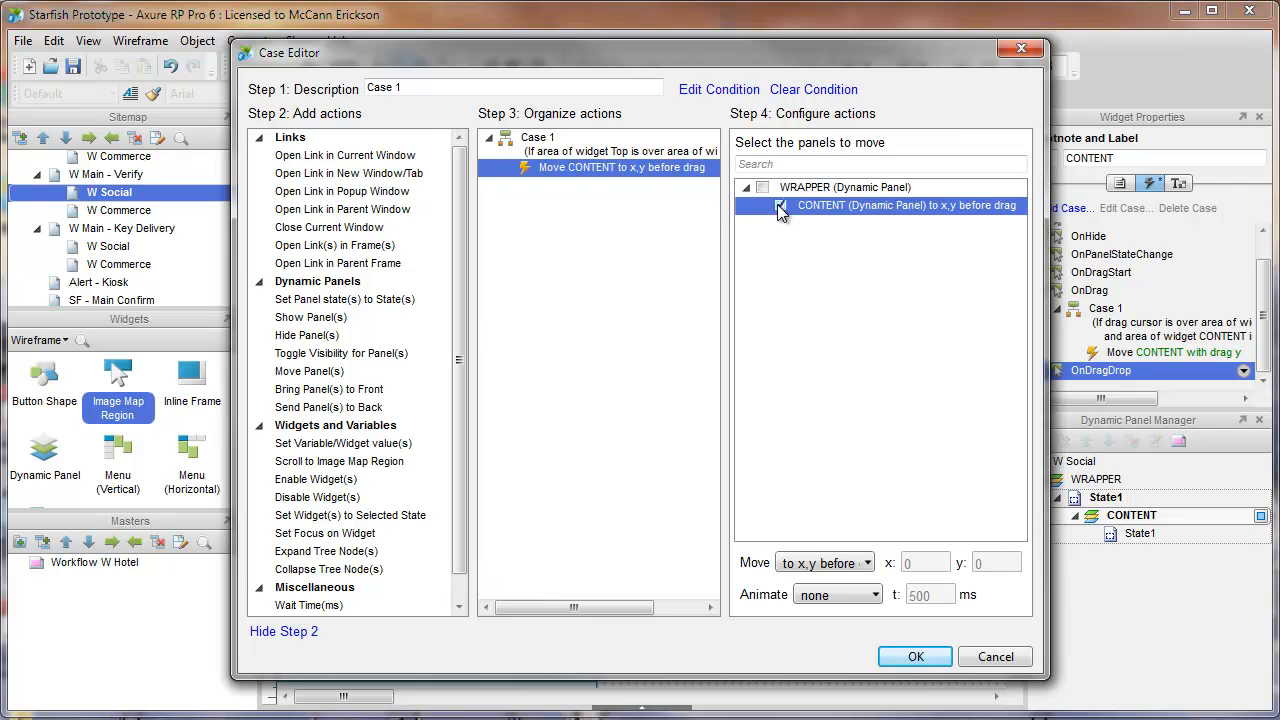
{"action": "left_click", "coordinate": [848, 562]}
{"action": "left_click", "coordinate": [826, 584]}
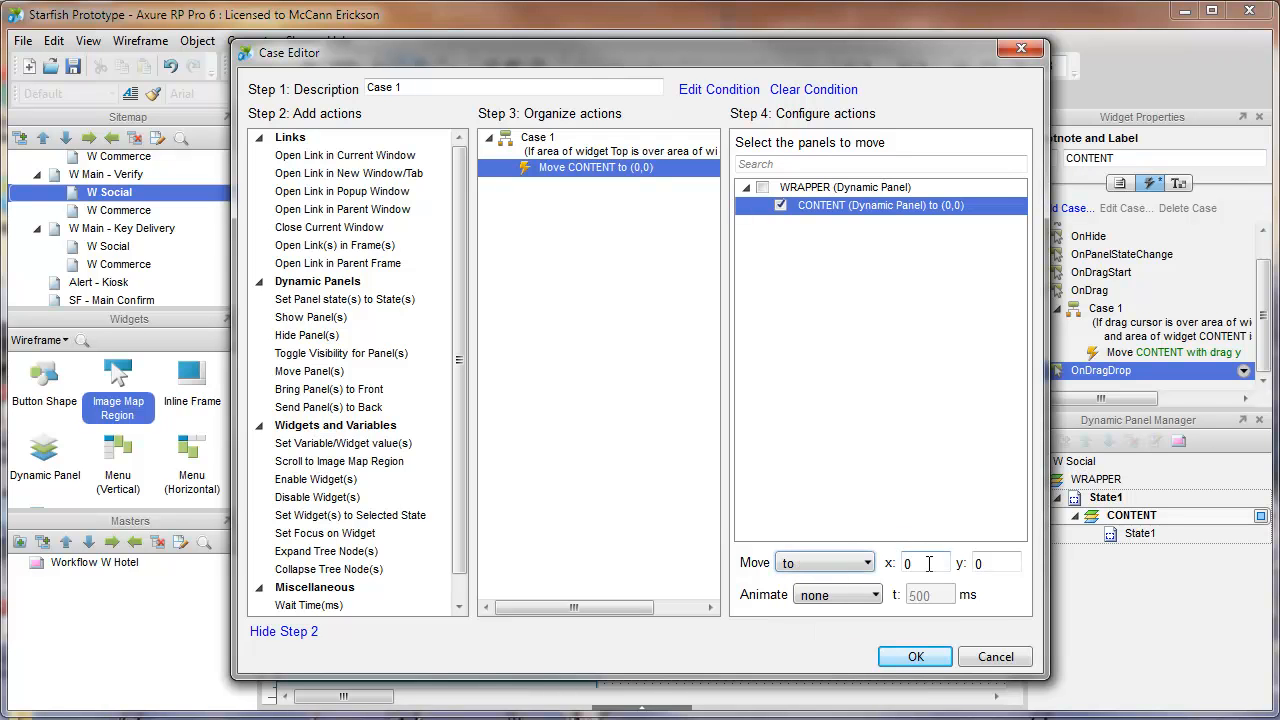
{"action": "left_click", "coordinate": [858, 596]}
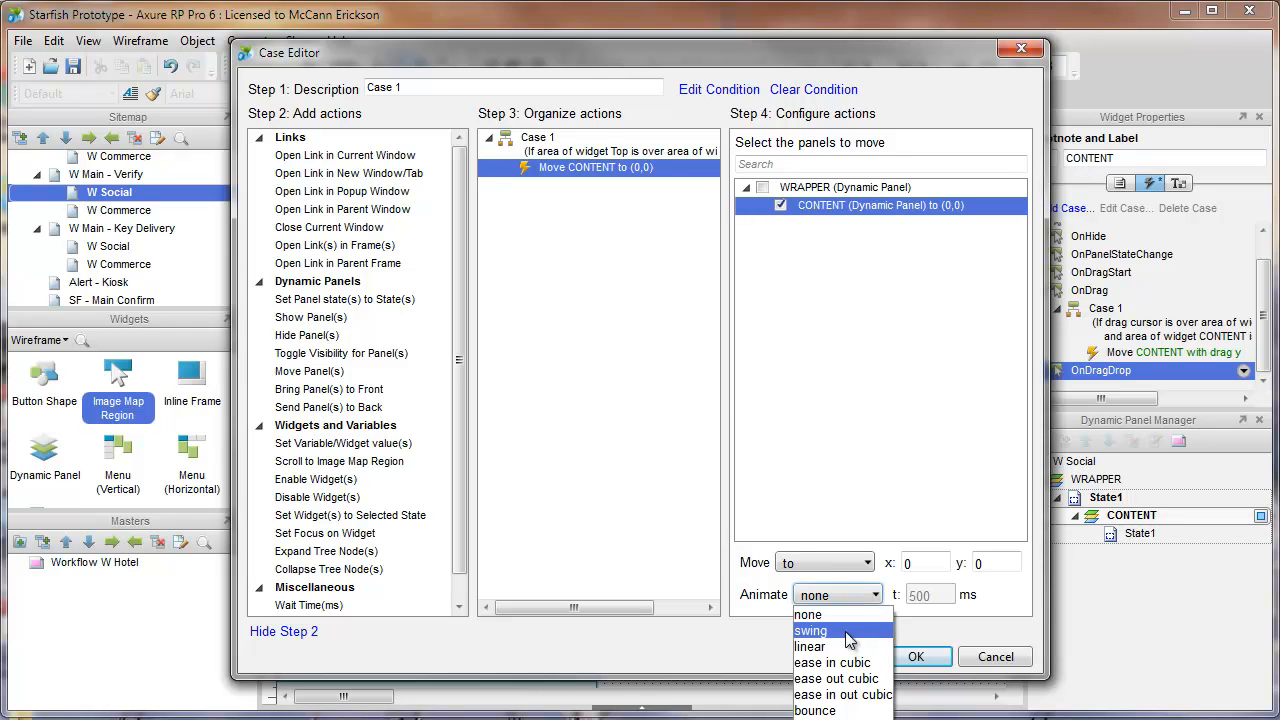
{"action": "left_click", "coordinate": [848, 632]}
{"action": "left_click_drag", "start_coordinate": [940, 596], "coordinate": [891, 594]}
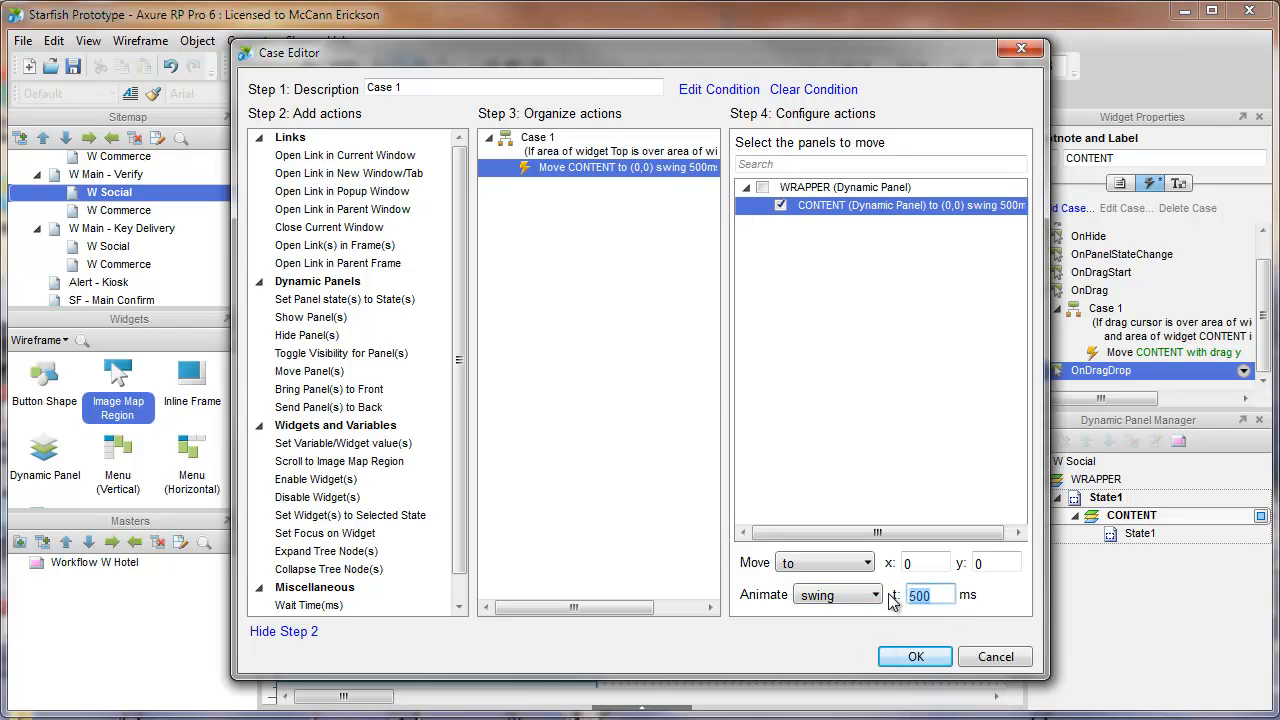
{"action": "type", "text": "300"}
{"action": "left_click", "coordinate": [912, 658]}
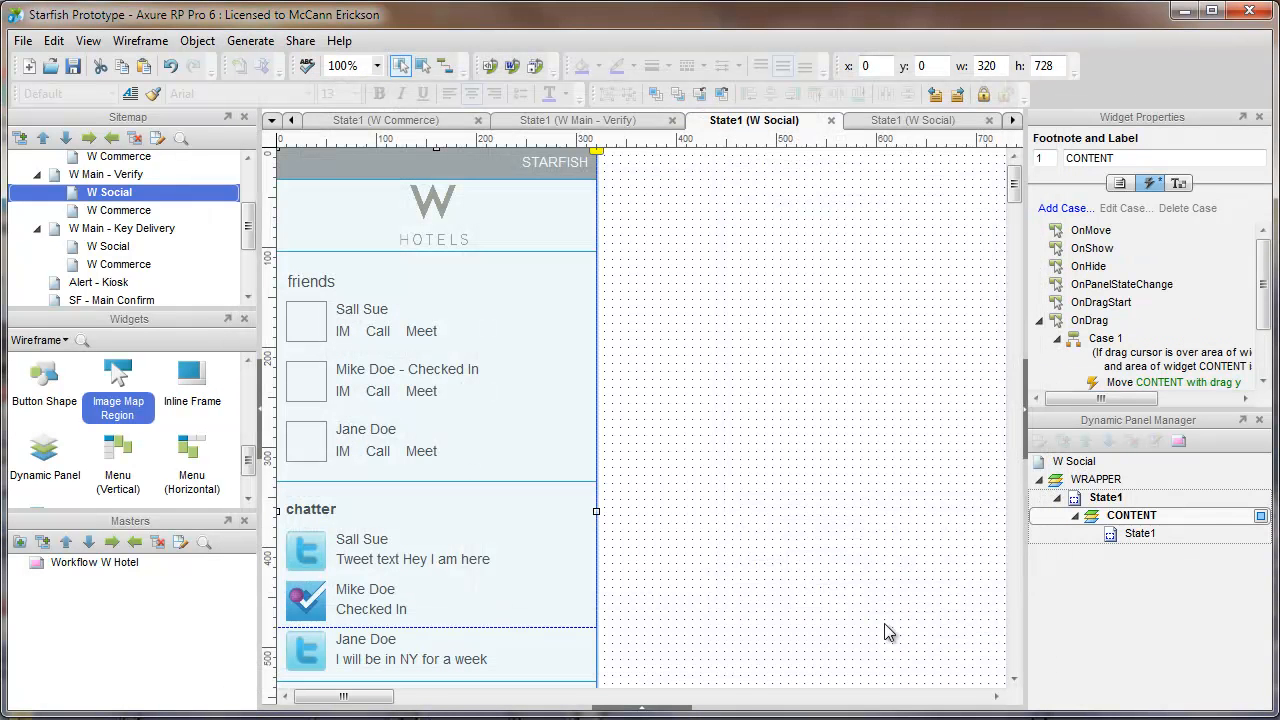
Step: Add a second OnDragDrop case with the condition that the area of widget Bottom is over the area of widget ViewPort
{"action": "scroll", "coordinate": [1130, 350], "scroll_direction": "down", "scroll_amount": 1}
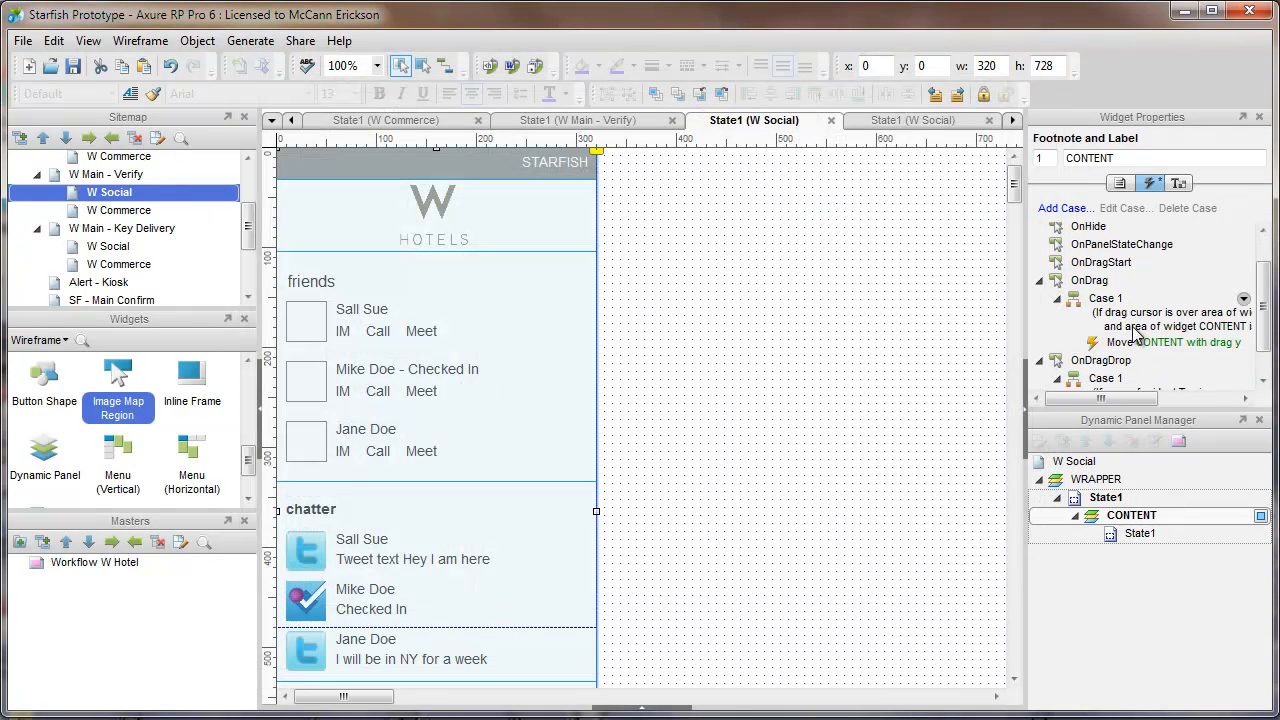
{"action": "scroll", "coordinate": [1115, 365], "scroll_direction": "down", "scroll_amount": 1}
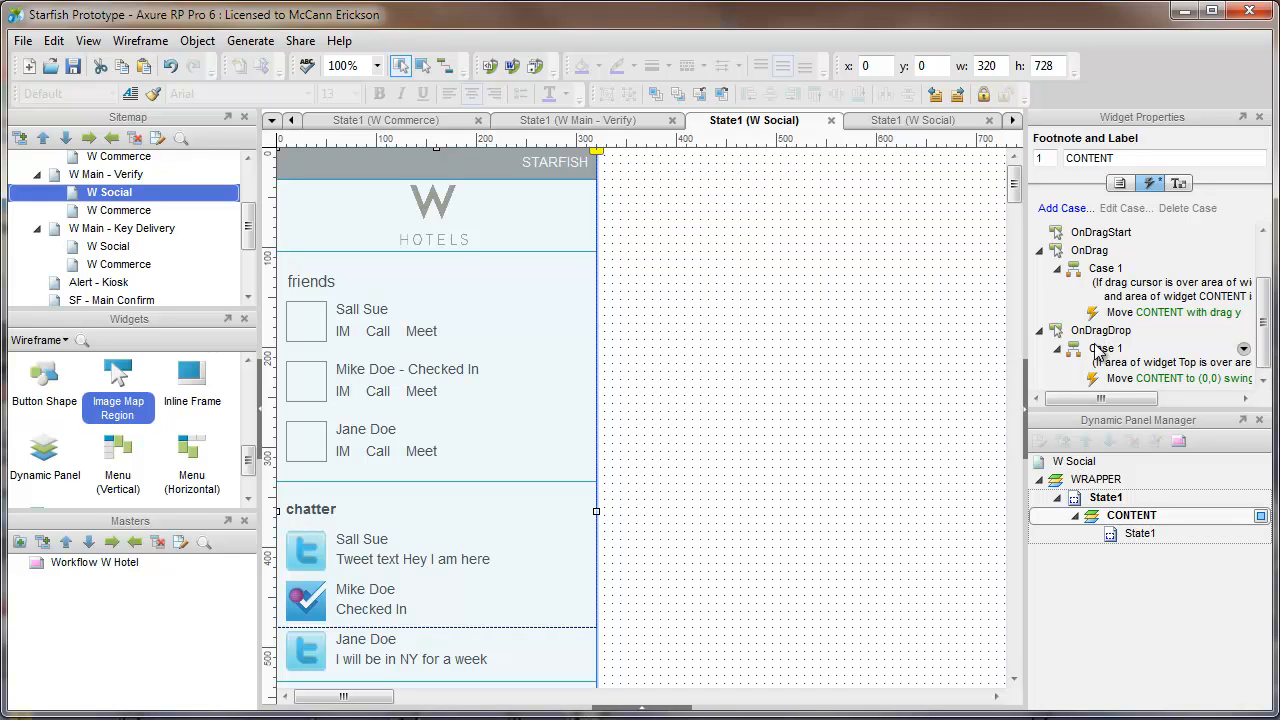
{"action": "left_click", "coordinate": [1100, 331]}
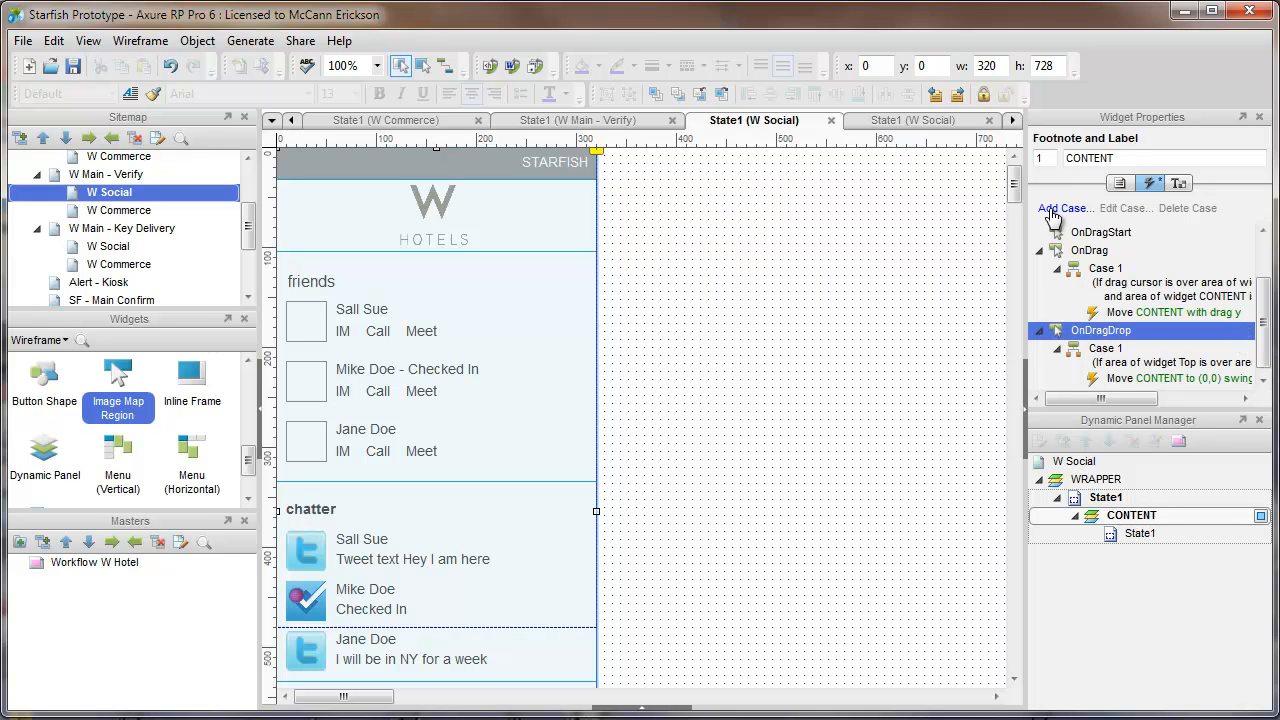
{"action": "left_click", "coordinate": [1051, 210]}
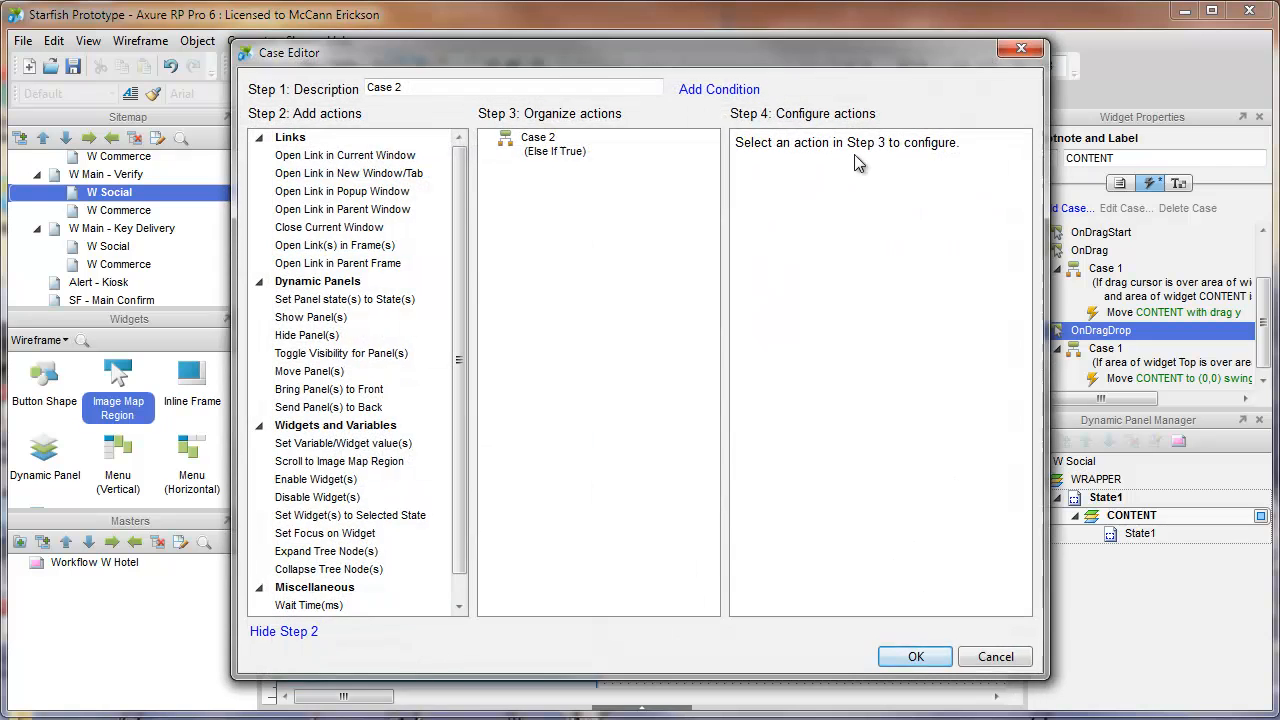
{"action": "left_click", "coordinate": [719, 91]}
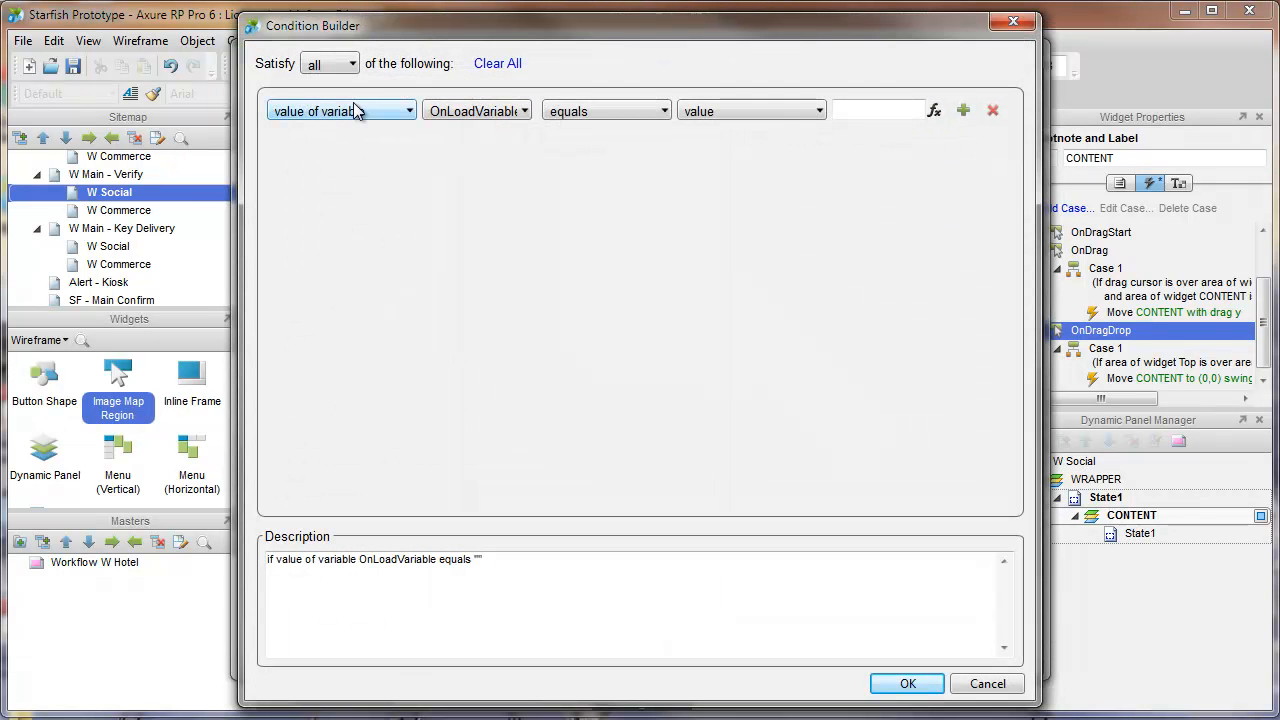
{"action": "left_click", "coordinate": [349, 112]}
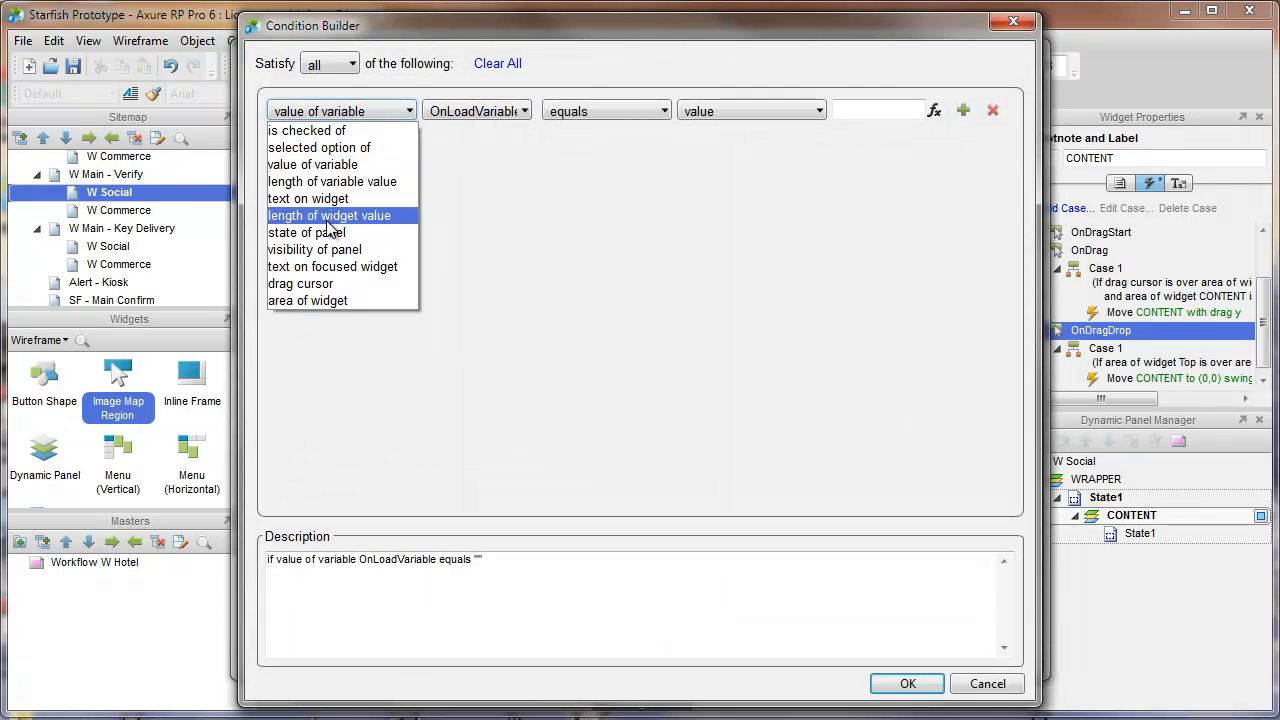
{"action": "left_click", "coordinate": [308, 300]}
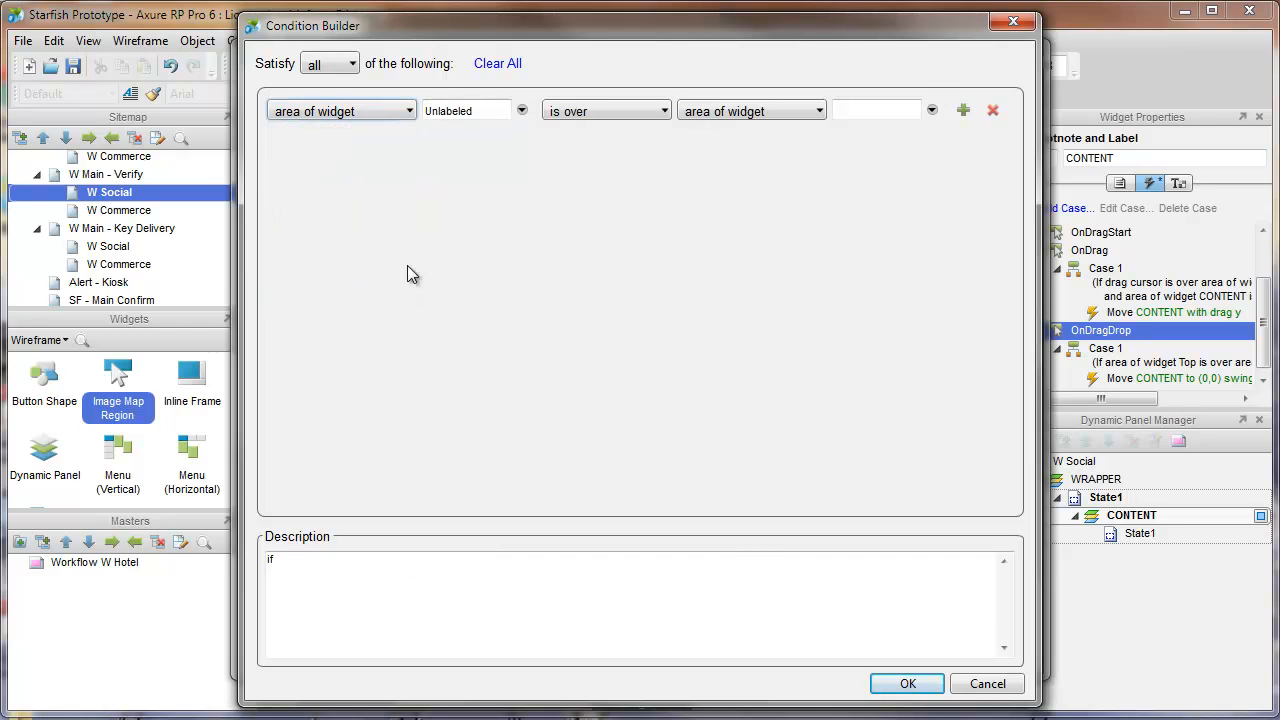
{"action": "left_click", "coordinate": [522, 110]}
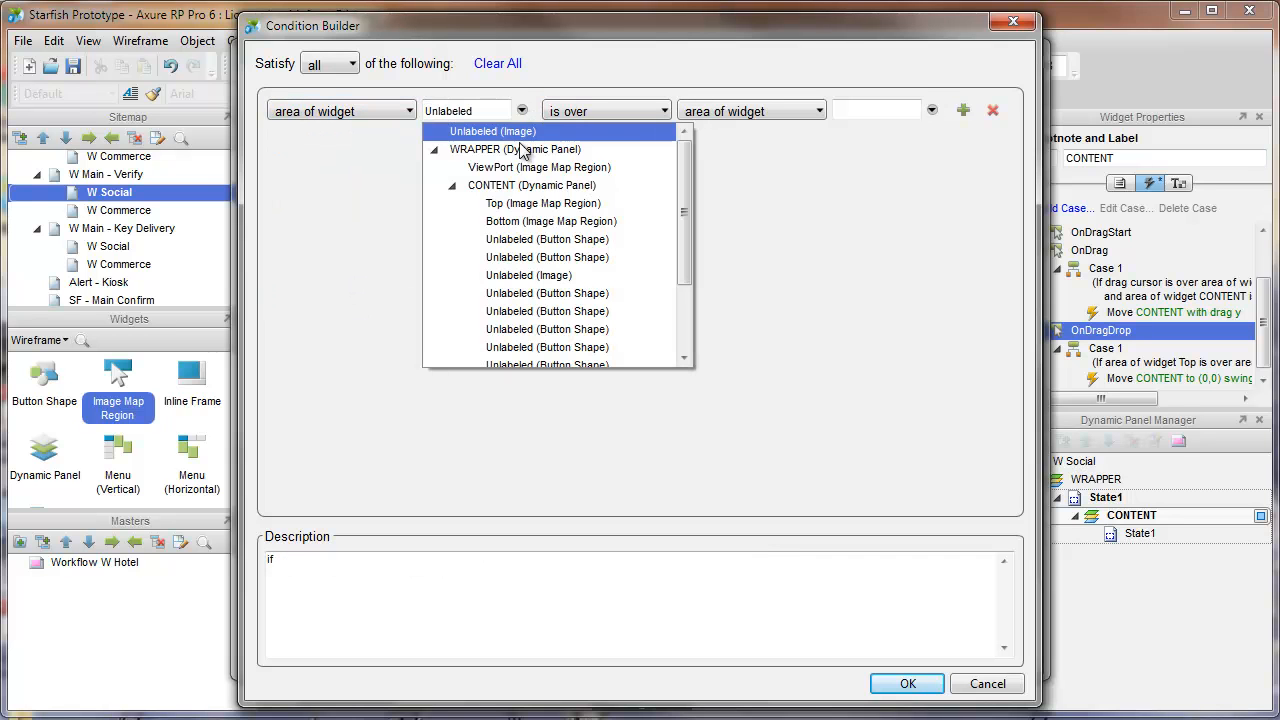
{"action": "left_click", "coordinate": [510, 222]}
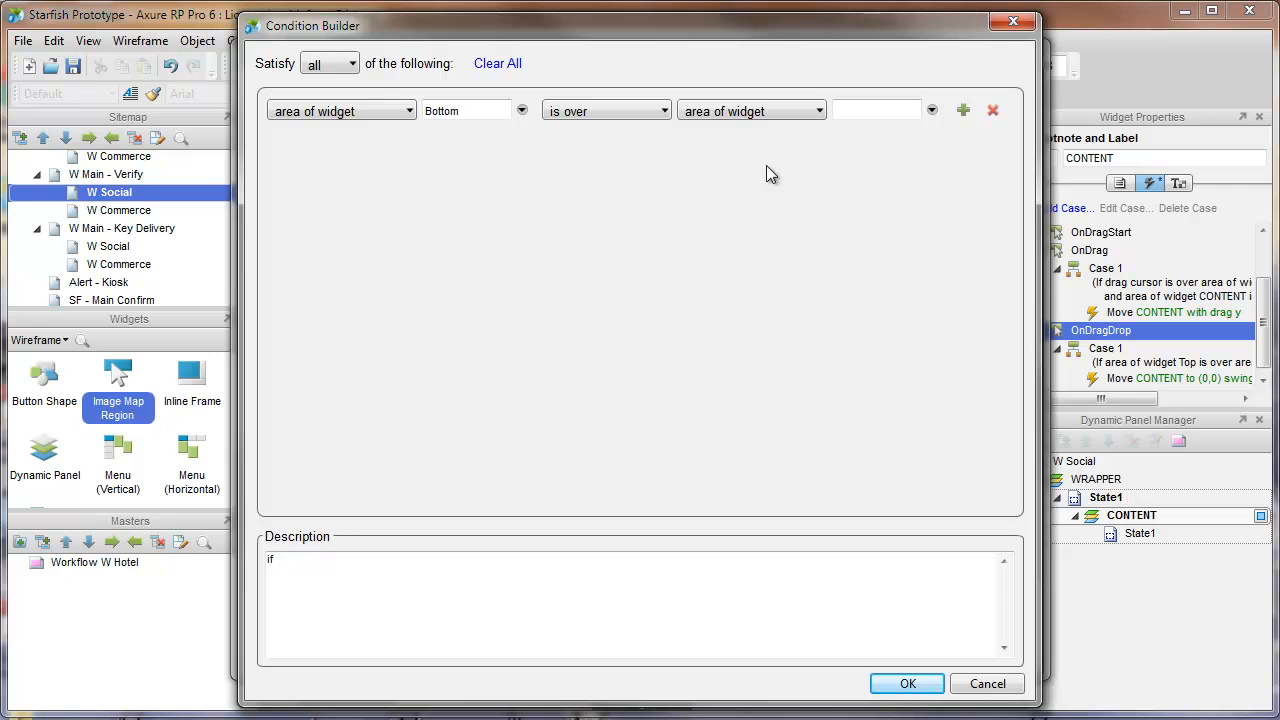
{"action": "left_click", "coordinate": [932, 110]}
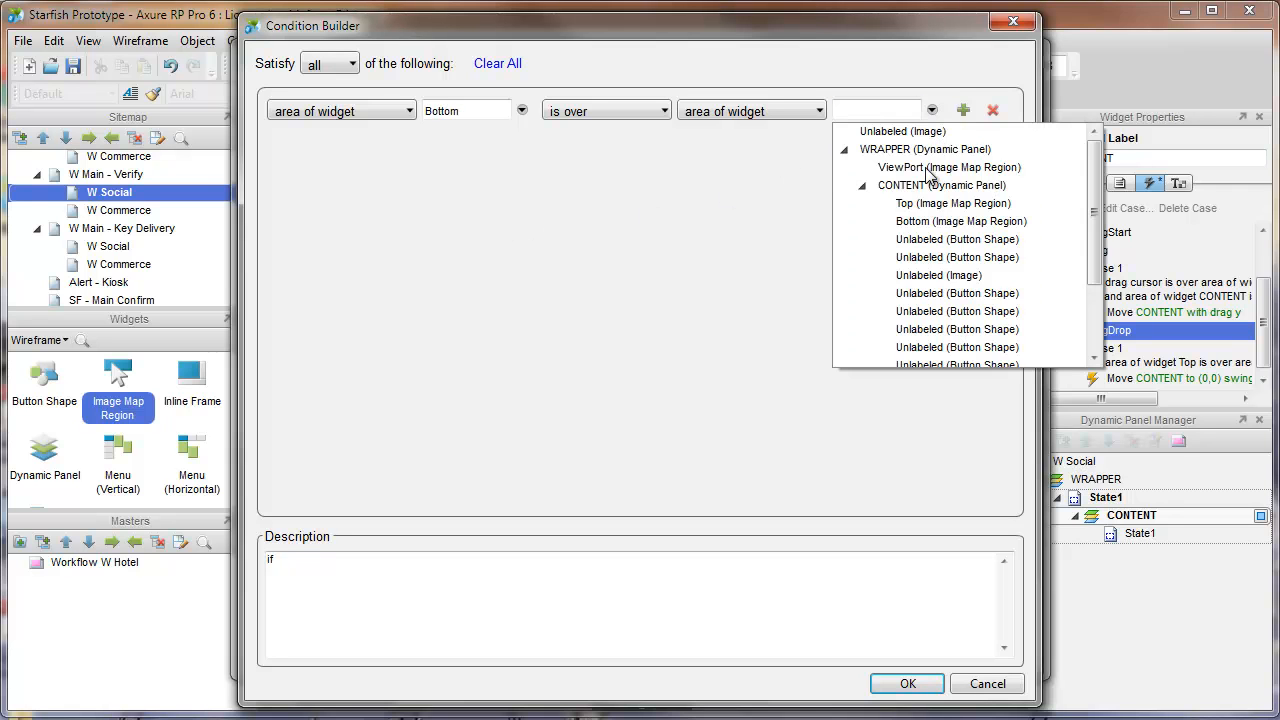
{"action": "left_click", "coordinate": [928, 168]}
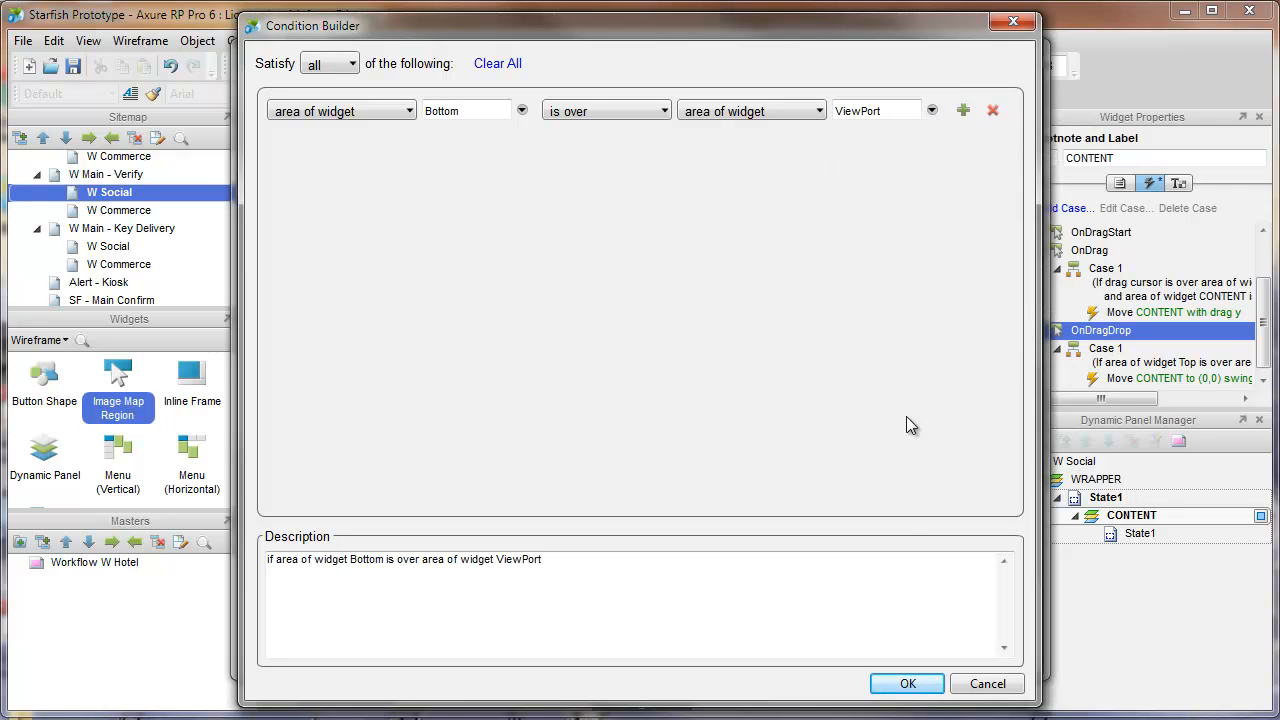
{"action": "left_click", "coordinate": [903, 684]}
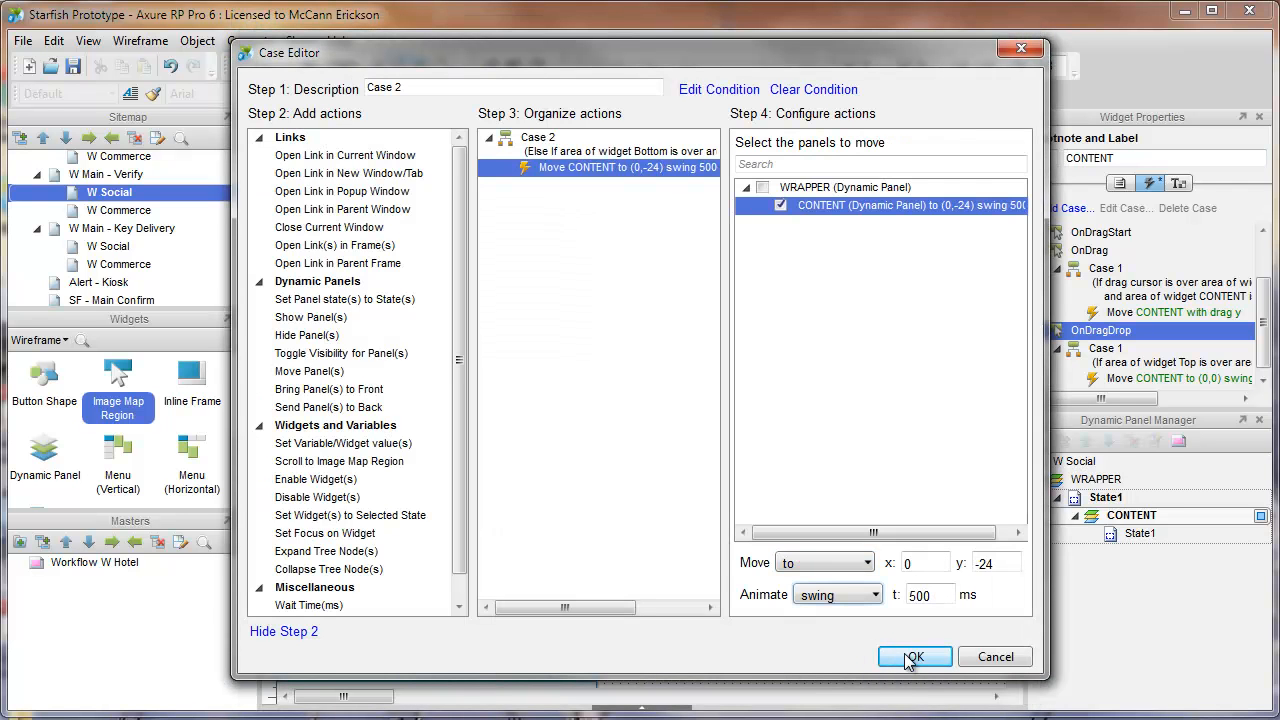
Step: Finish the second OnDragDrop case with CONTENT moving to (0,-24) using a 500 ms swing animation
{"action": "left_click", "coordinate": [912, 657]}
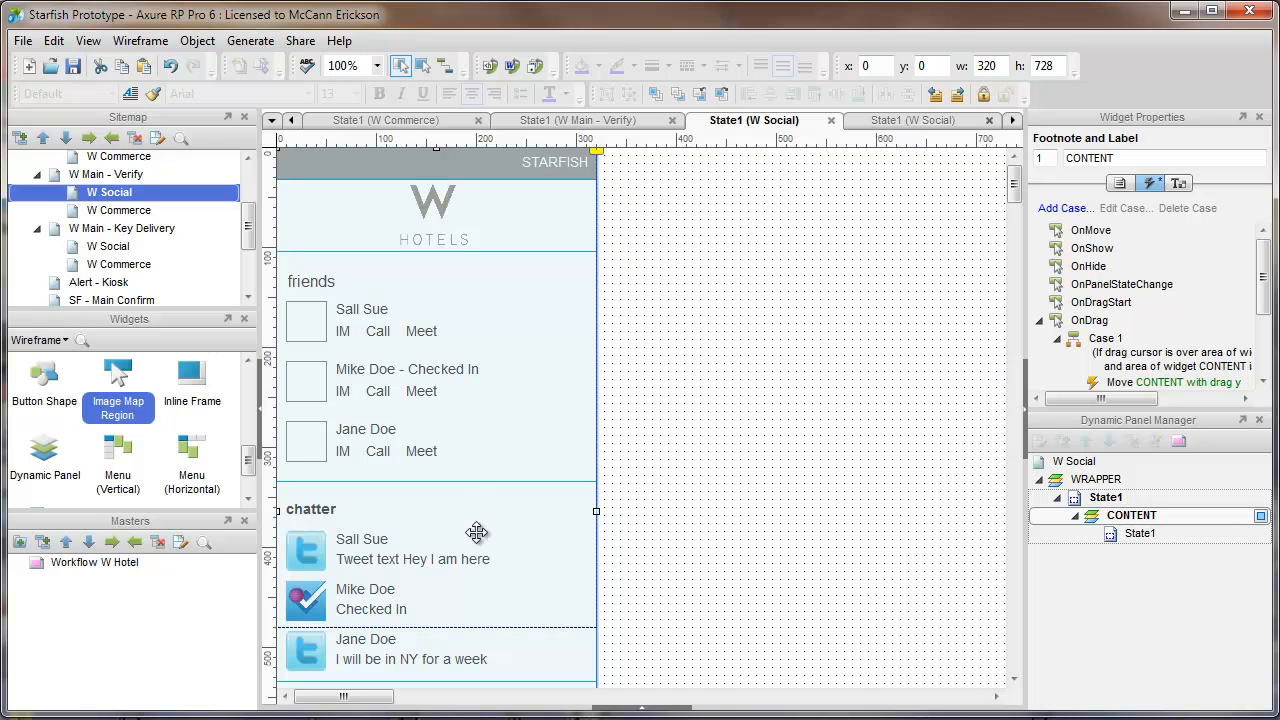
{"action": "scroll", "coordinate": [608, 463], "scroll_direction": "down", "scroll_amount": 3}
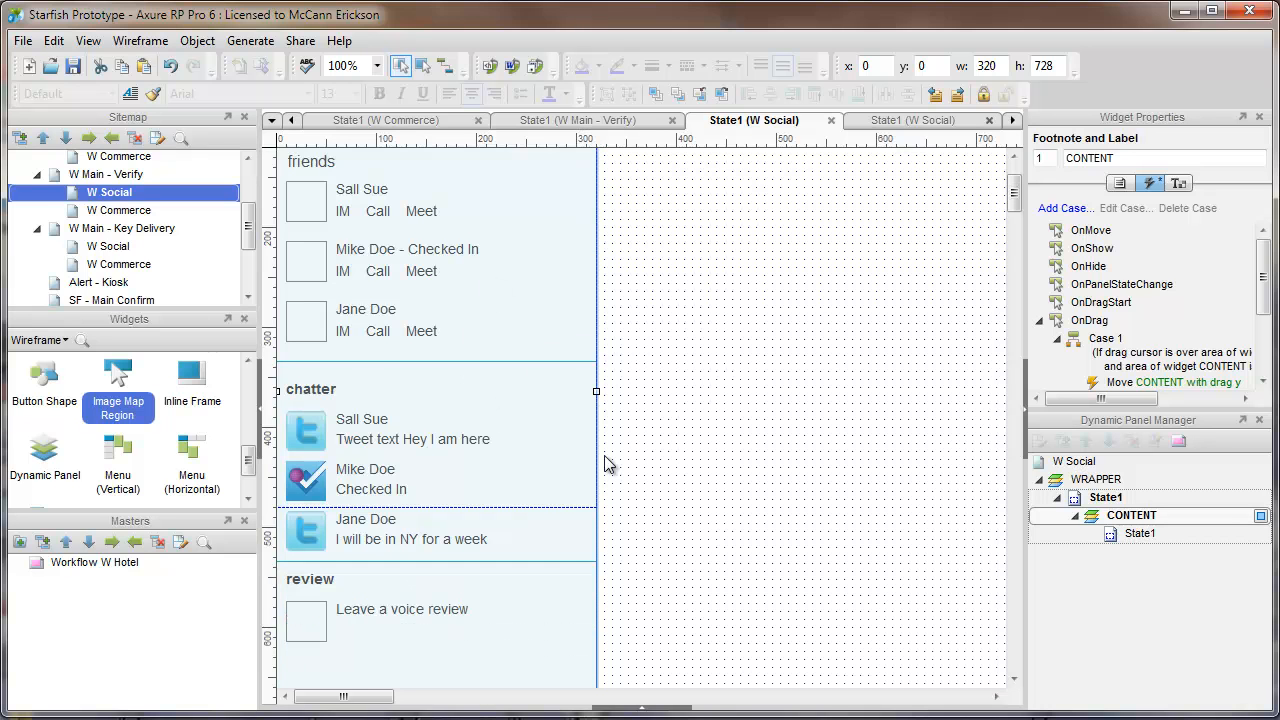
Step: Determine the end offset by temporarily moving the CONTENT panel up to y -248, where its lower edge meets the wrapper's lower boundary, and undo the move
{"action": "scroll", "coordinate": [608, 463], "scroll_direction": "down", "scroll_amount": 3}
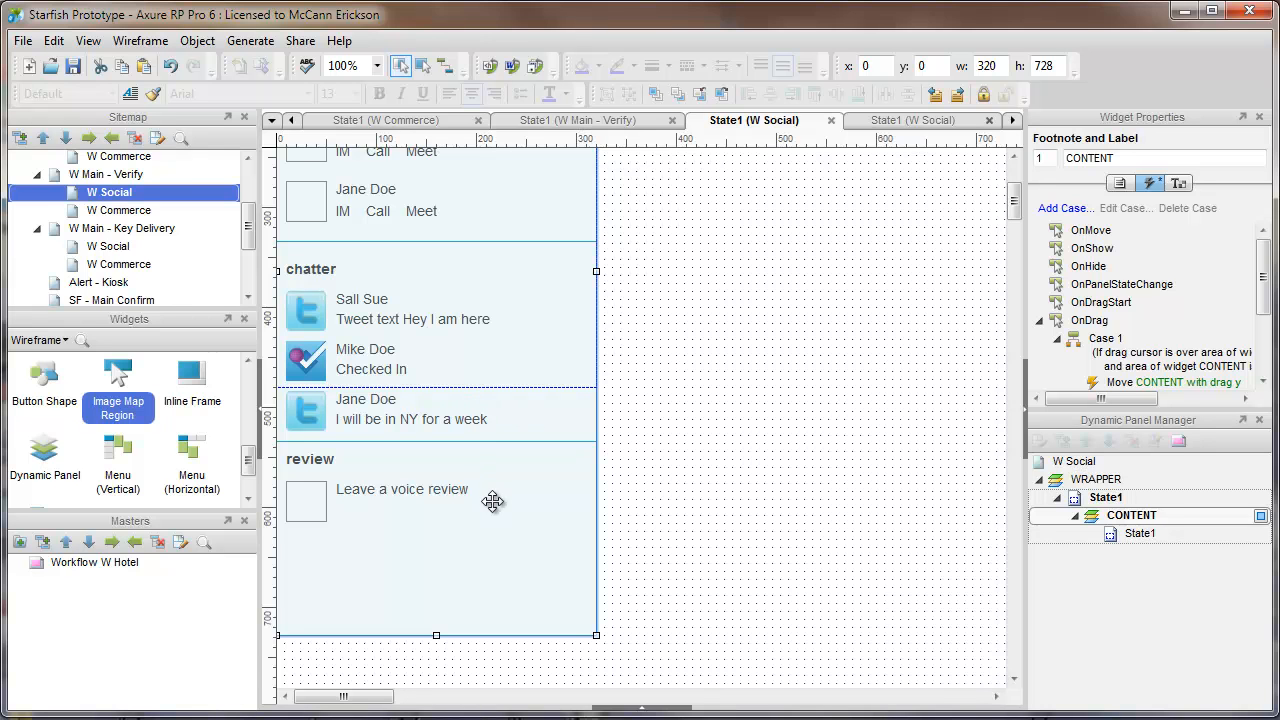
{"action": "left_click_drag", "start_coordinate": [494, 517], "coordinate": [502, 275]}
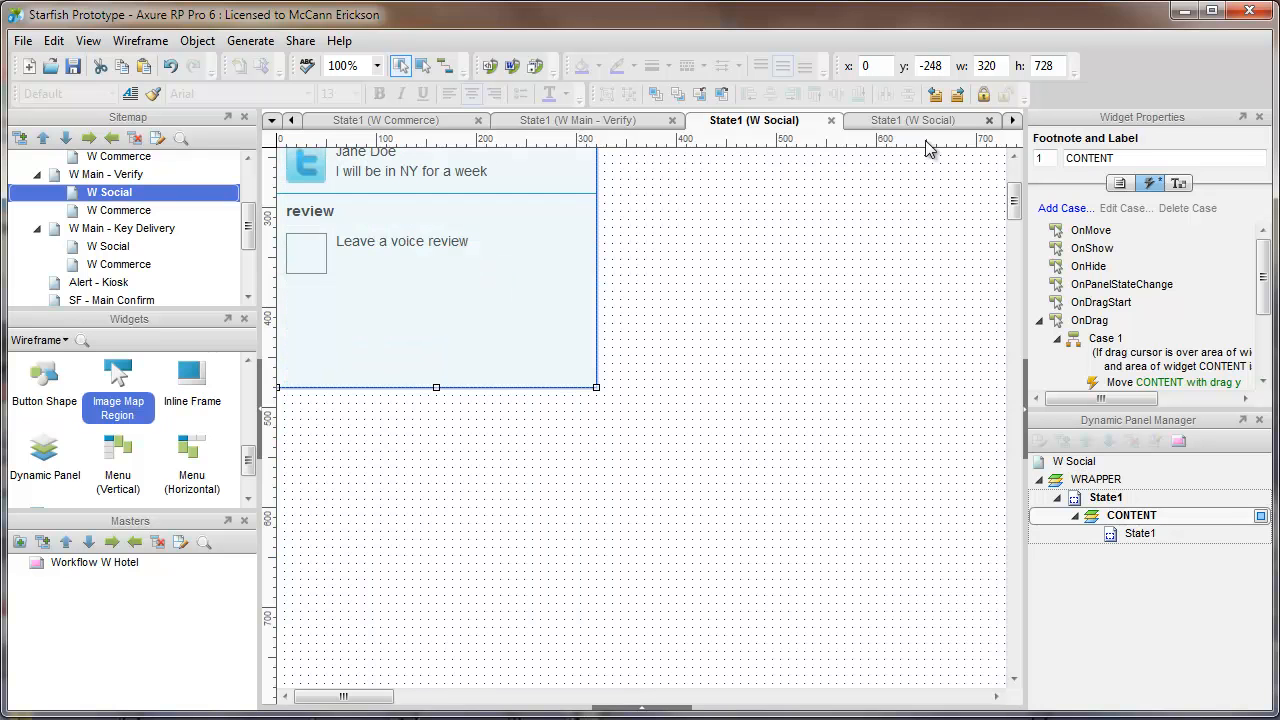
{"action": "double_click", "coordinate": [943, 65]}
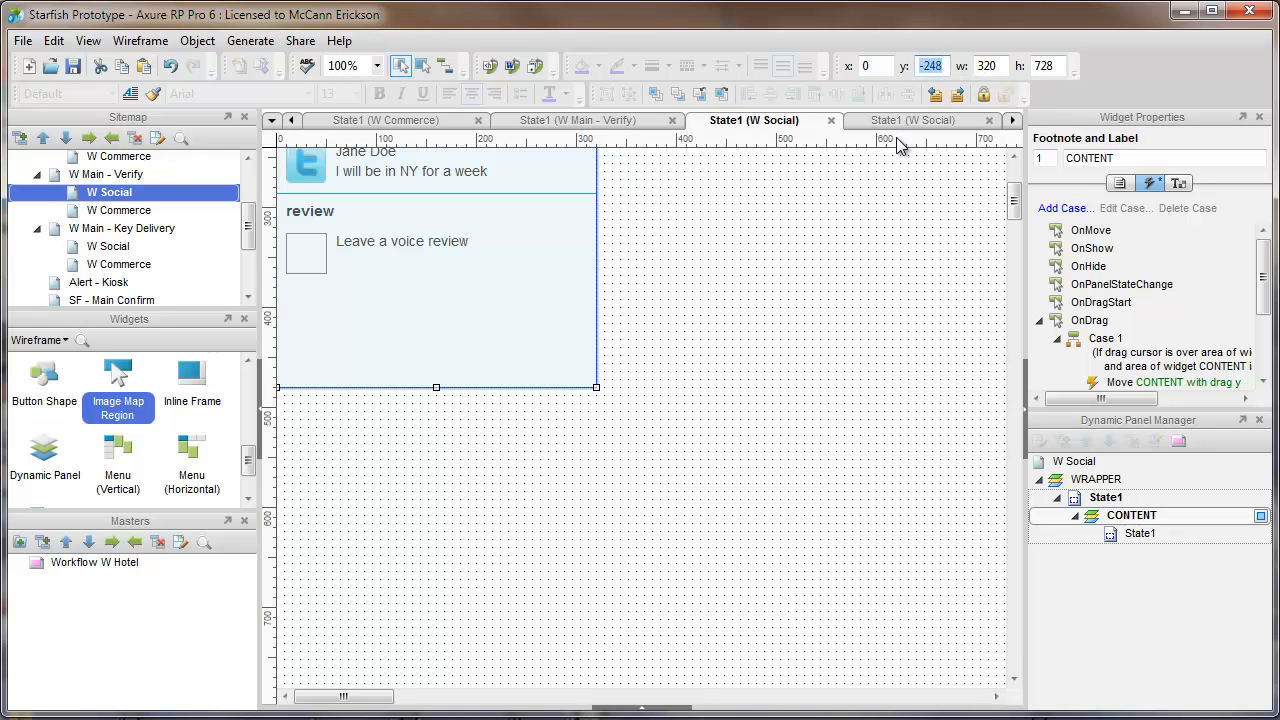
{"action": "left_click", "coordinate": [624, 279]}
{"action": "key", "text": "ctrl+z"}
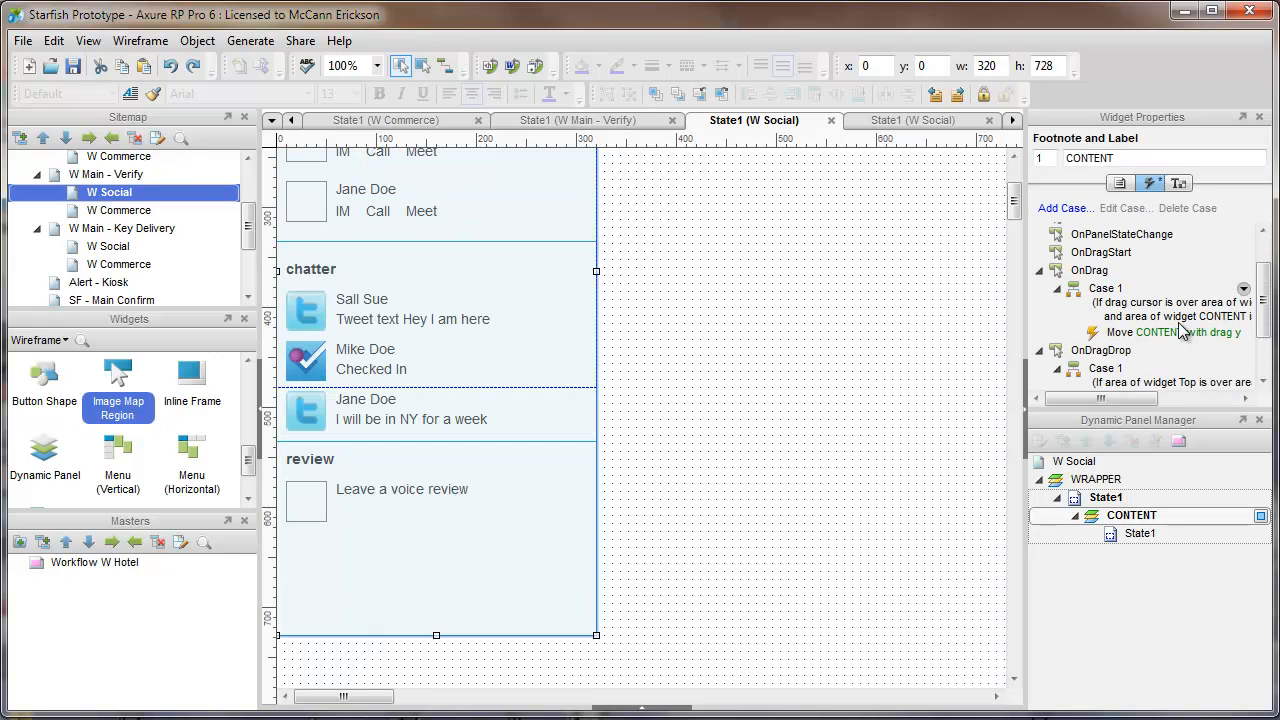
Step: Change the second OnDragDrop case so CONTENT moves to (0,-248) with a 300 ms swing animation, and save the case
{"action": "scroll", "coordinate": [1145, 345], "scroll_direction": "down", "scroll_amount": 1}
{"action": "scroll", "coordinate": [1122, 340], "scroll_direction": "down", "scroll_amount": 2}
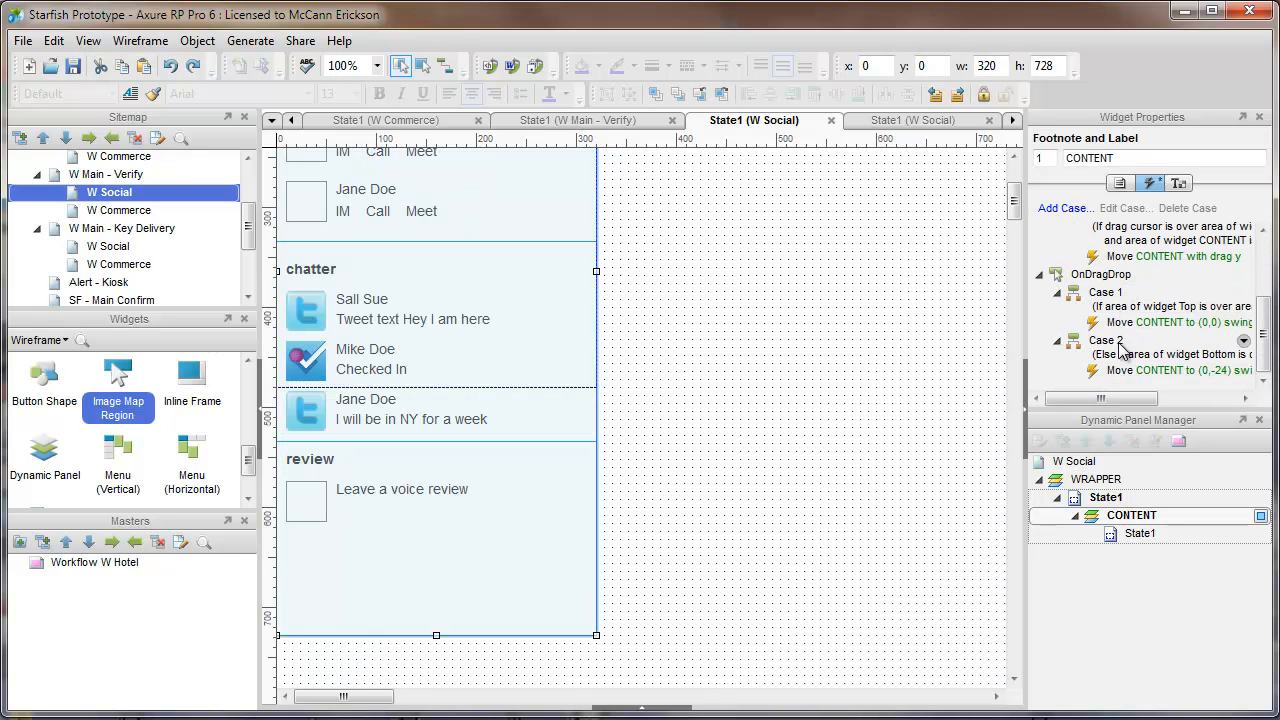
{"action": "double_click", "coordinate": [1120, 370]}
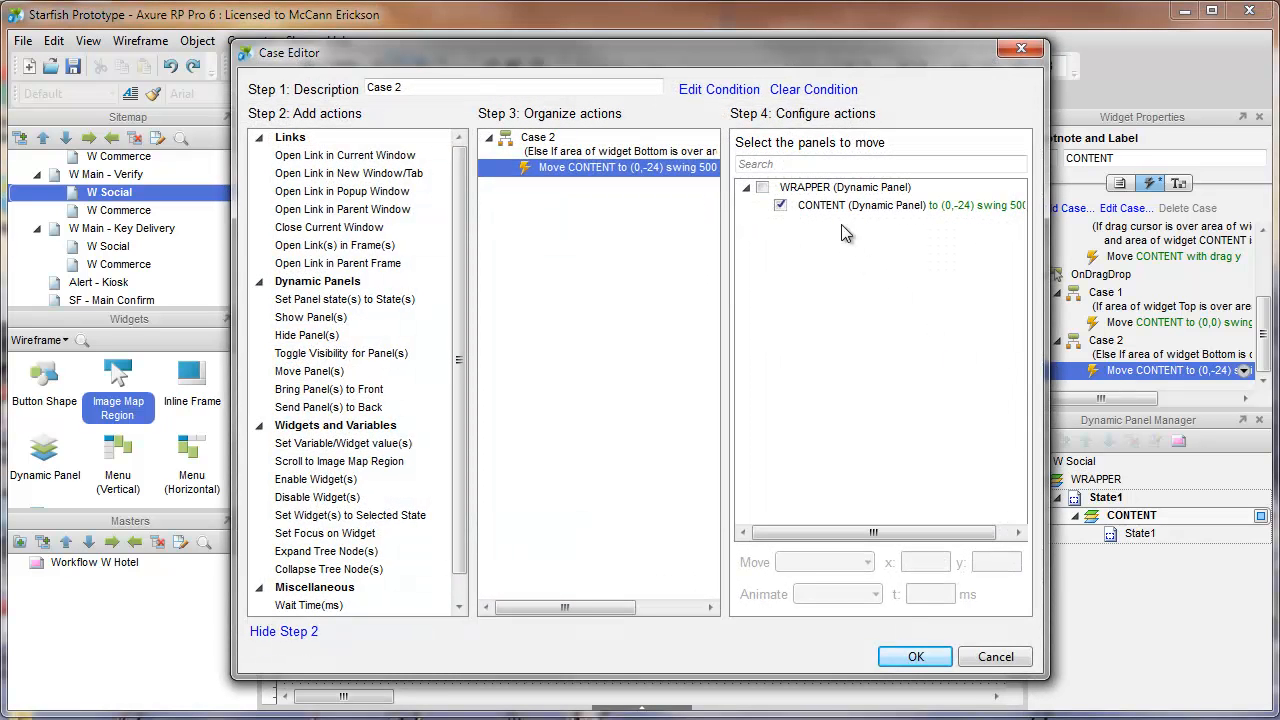
{"action": "left_click", "coordinate": [842, 209]}
{"action": "left_click_drag", "start_coordinate": [1010, 563], "coordinate": [932, 555]}
{"action": "type", "text": "-248"}
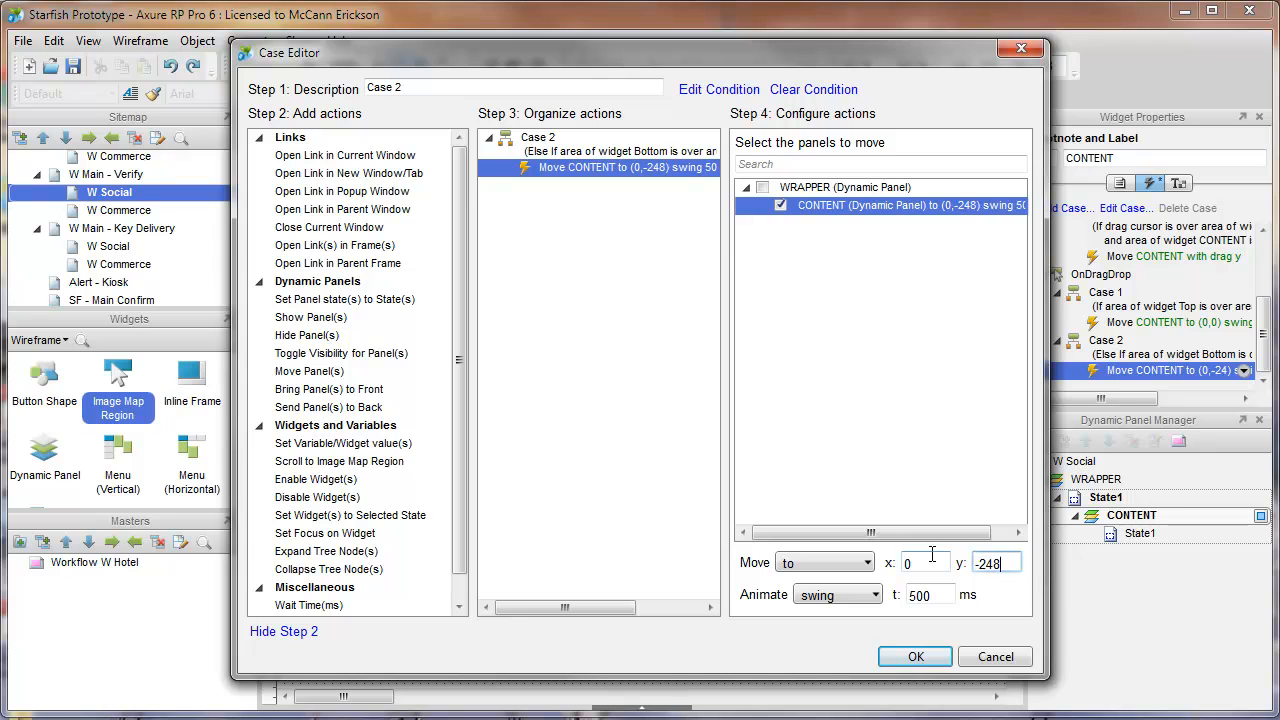
{"action": "left_click_drag", "start_coordinate": [942, 595], "coordinate": [897, 597]}
{"action": "type", "text": "300"}
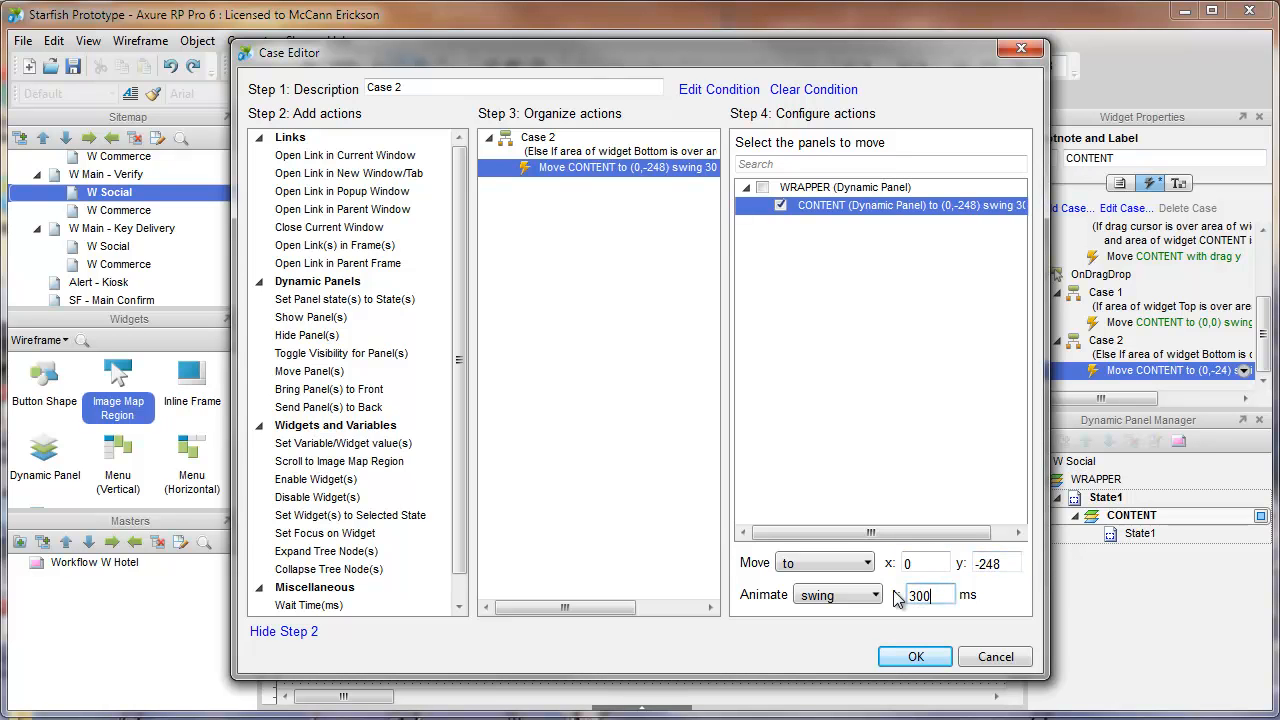
{"action": "left_click", "coordinate": [912, 658]}
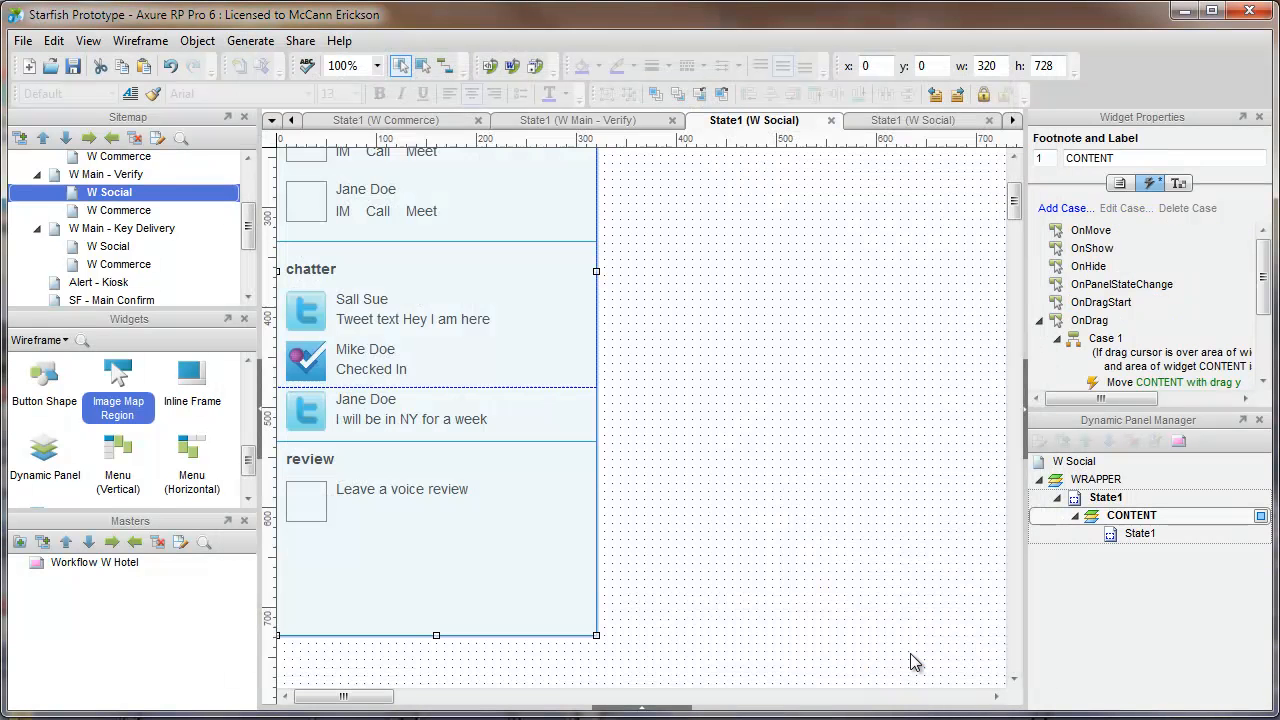
Step: Return to the W Social page and generate the prototype, opening it with Internet Explorer
{"action": "left_click", "coordinate": [816, 456]}
{"action": "scroll", "coordinate": [814, 453], "scroll_direction": "up", "scroll_amount": 5}
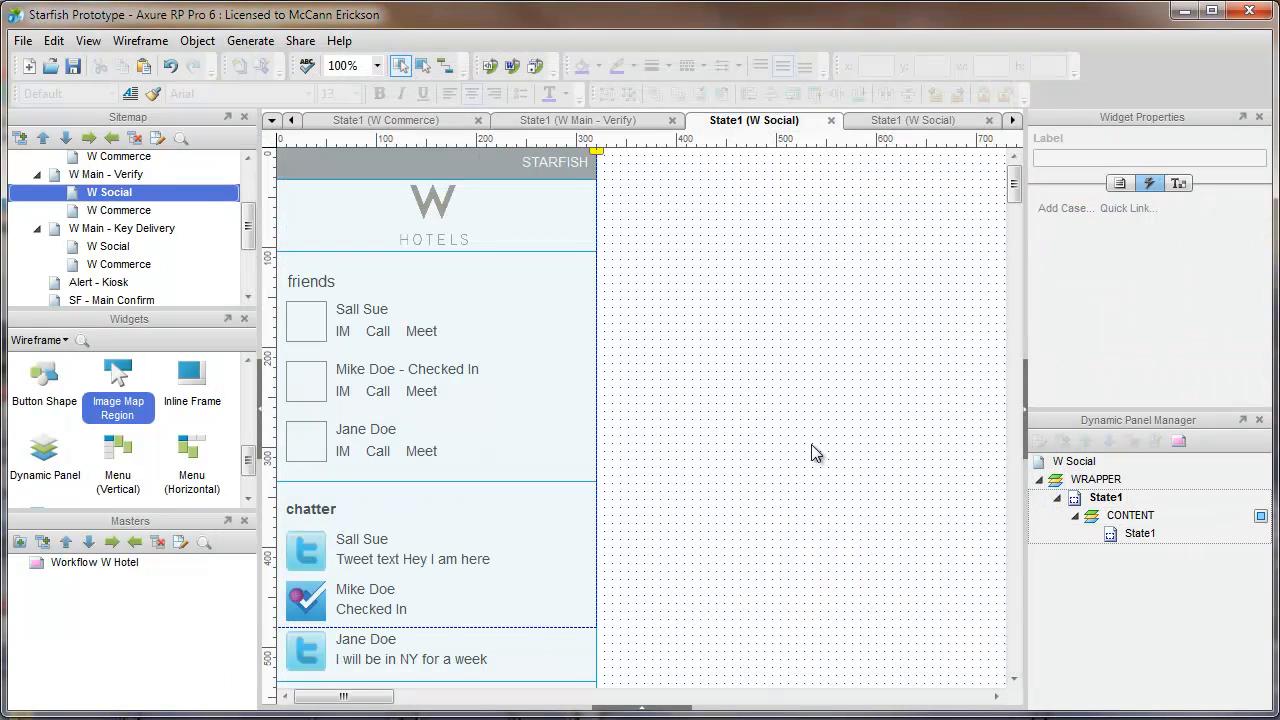
{"action": "double_click", "coordinate": [1082, 462]}
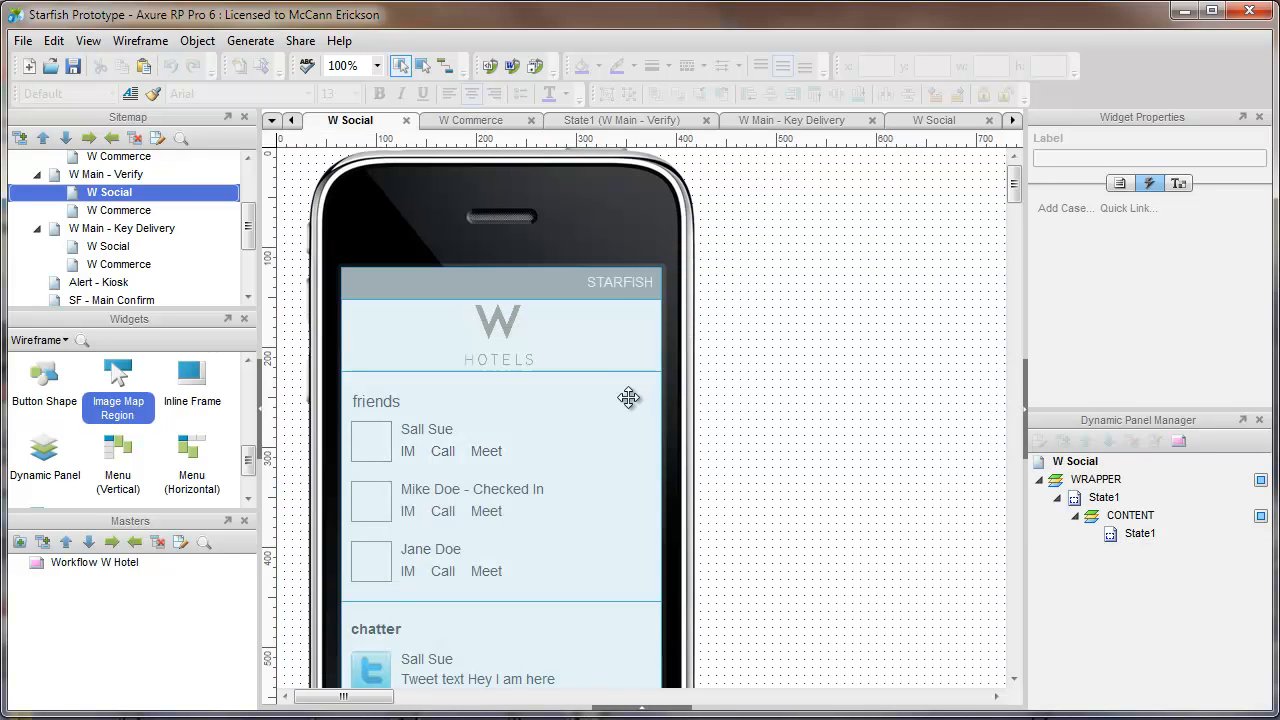
{"action": "key", "text": "F5"}
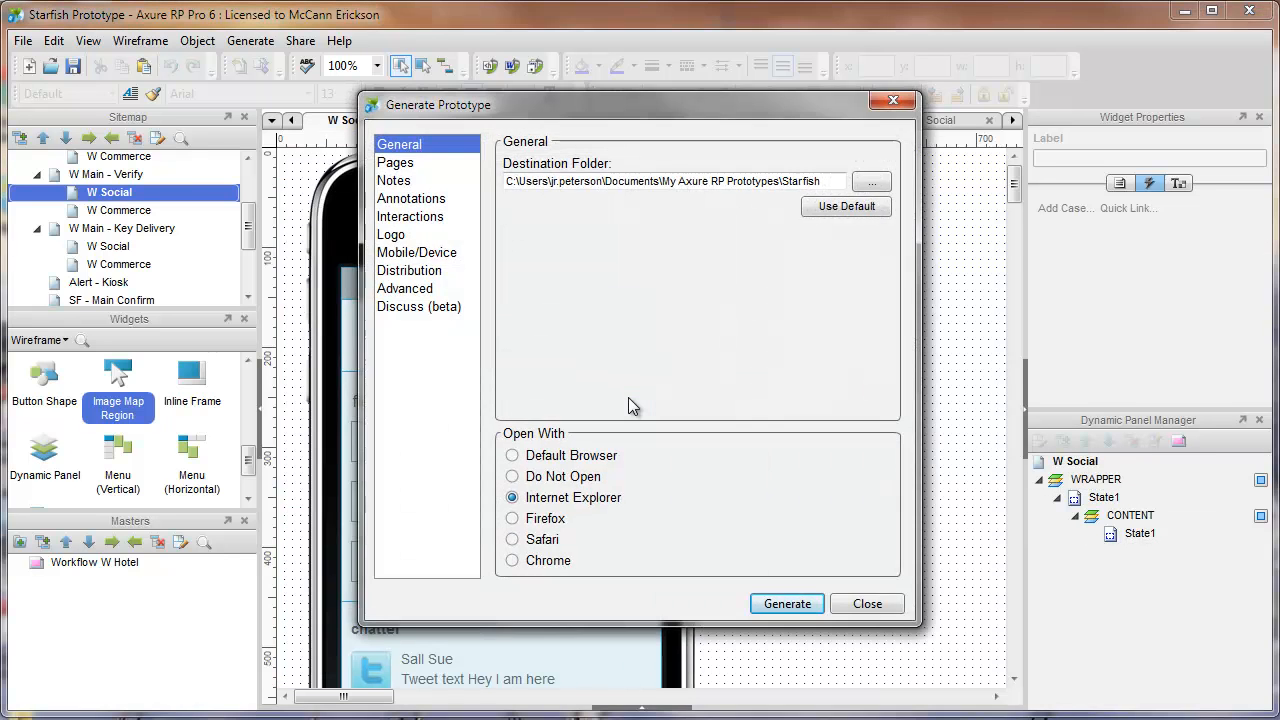
{"action": "left_click", "coordinate": [786, 605]}
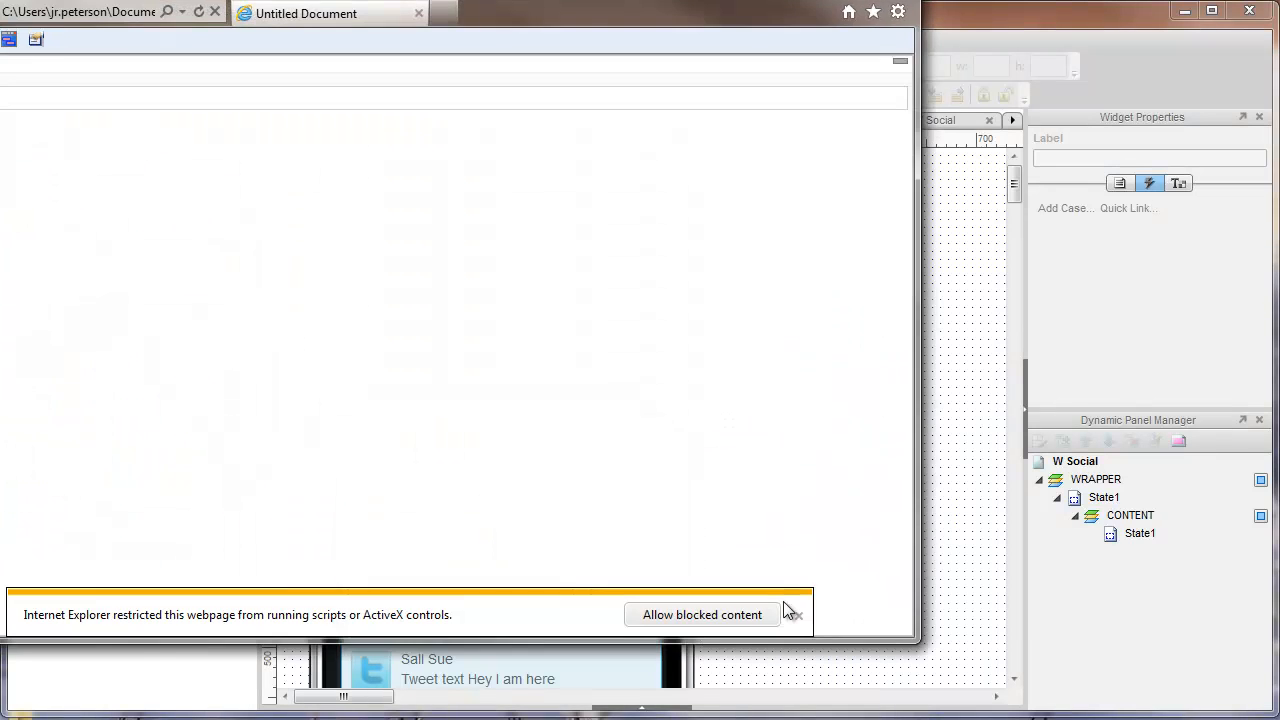
Step: Allow the blocked content in a widened browser window and open the W Social page under W Main - Verify
{"action": "left_click_drag", "start_coordinate": [642, 4], "coordinate": [813, 37]}
{"action": "left_click", "coordinate": [860, 654]}
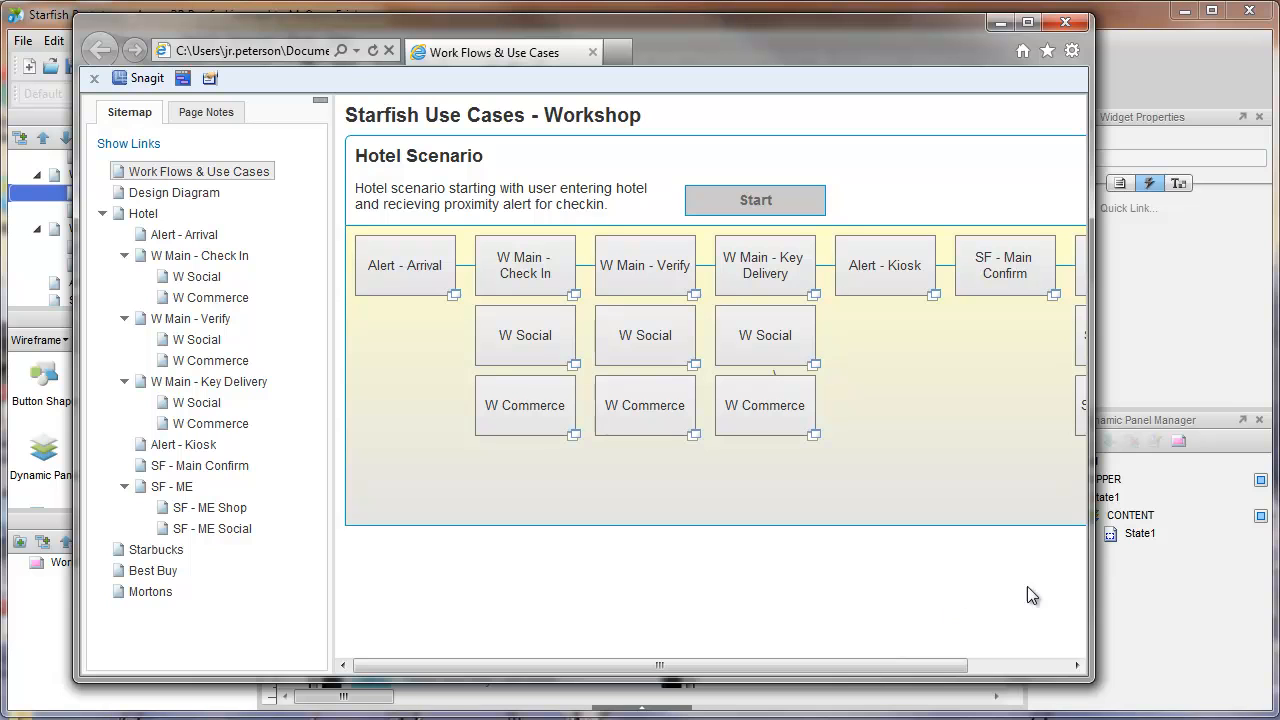
{"action": "left_click_drag", "start_coordinate": [1089, 577], "coordinate": [1246, 588]}
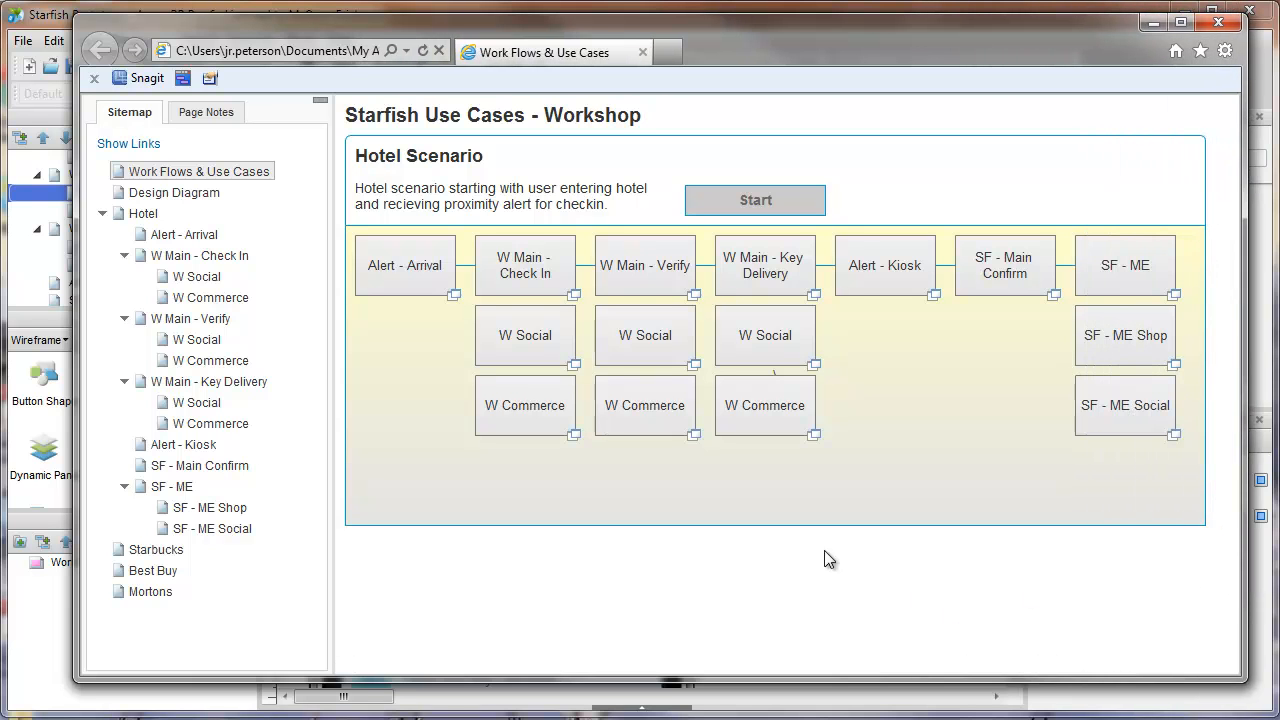
{"action": "left_click", "coordinate": [196, 339]}
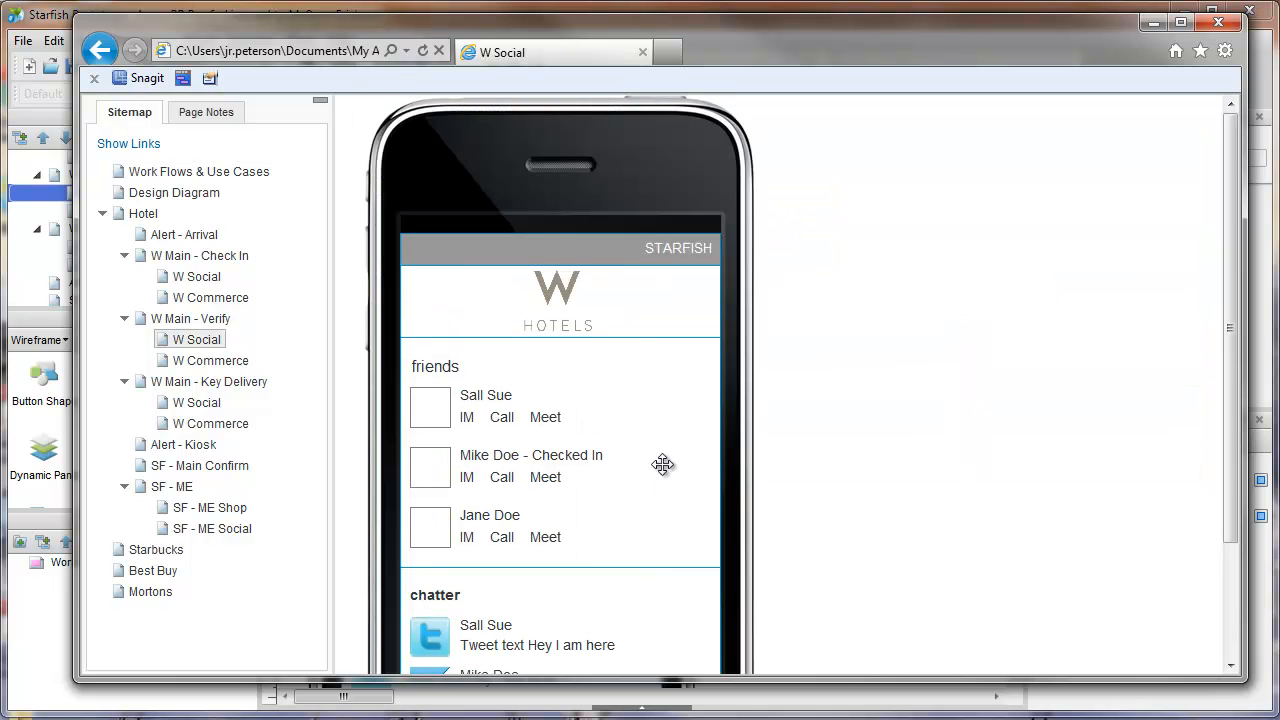
Step: Test the phone screen by pulling its content up toward the review section, and enlarge the browser window to show more of the phone
{"action": "left_click_drag", "start_coordinate": [669, 587], "coordinate": [634, 323]}
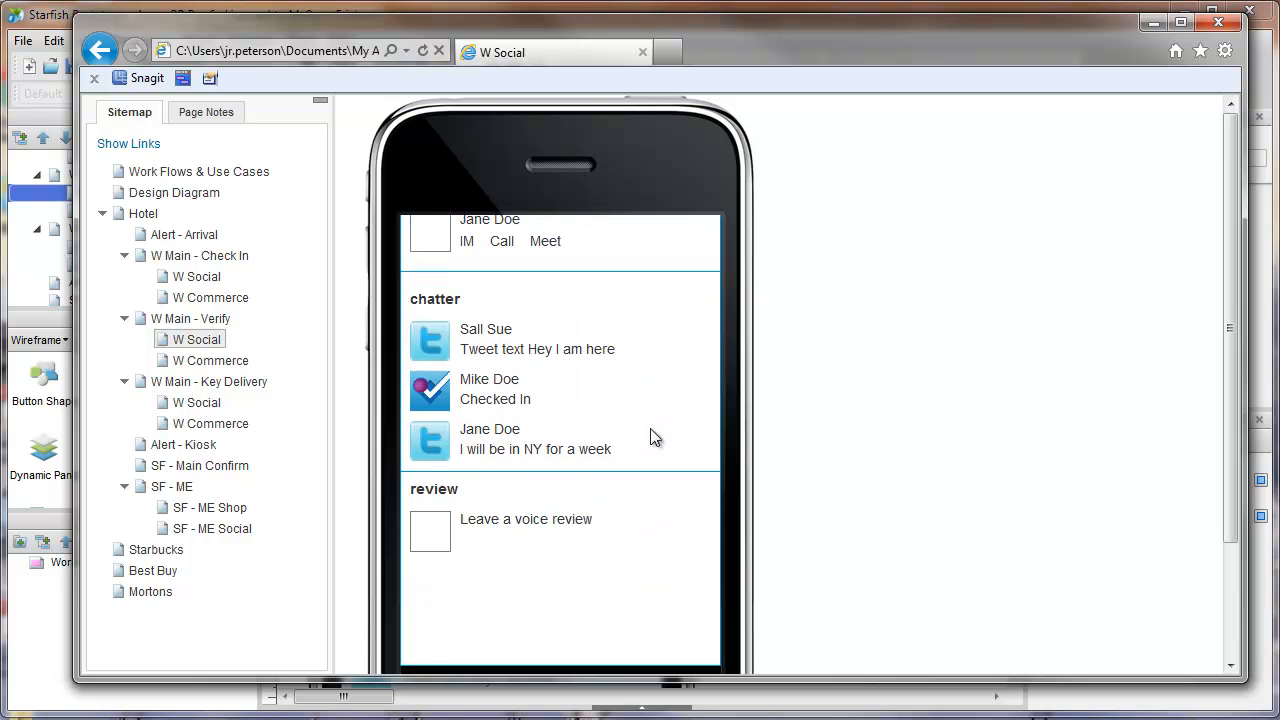
{"action": "scroll", "coordinate": [894, 380], "scroll_direction": "down", "scroll_amount": 1}
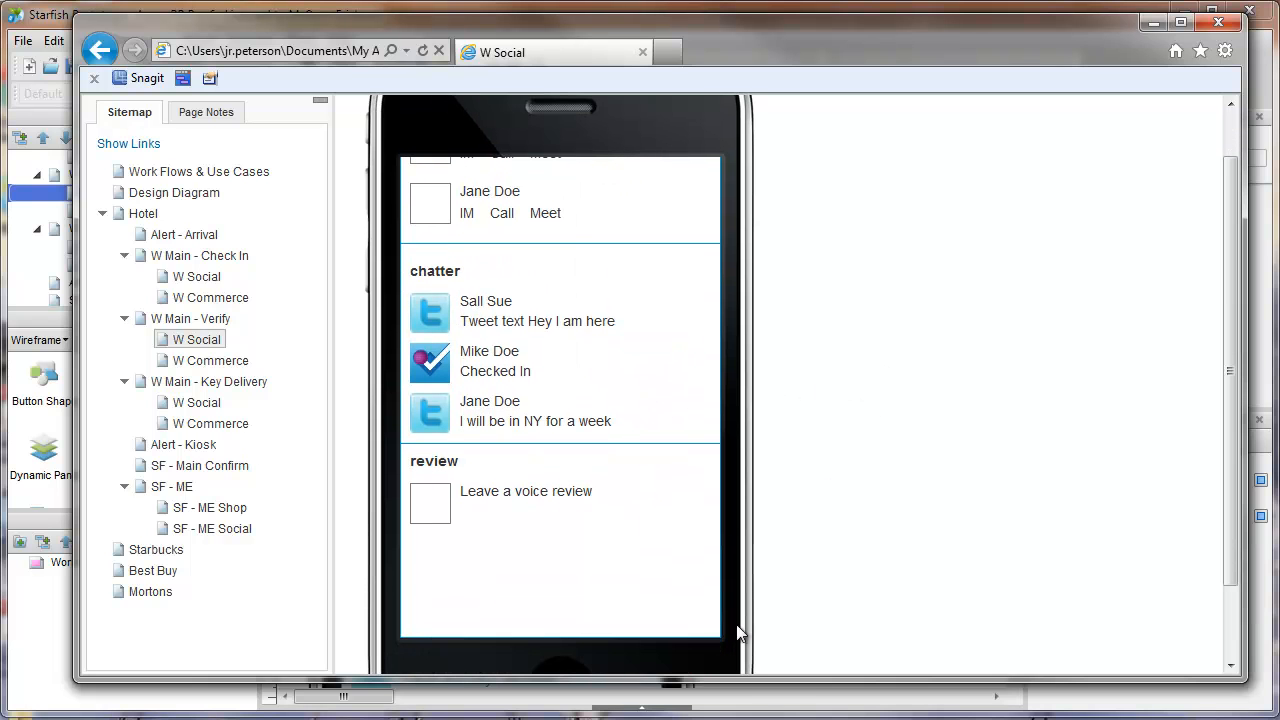
{"action": "left_click_drag", "start_coordinate": [777, 677], "coordinate": [778, 708]}
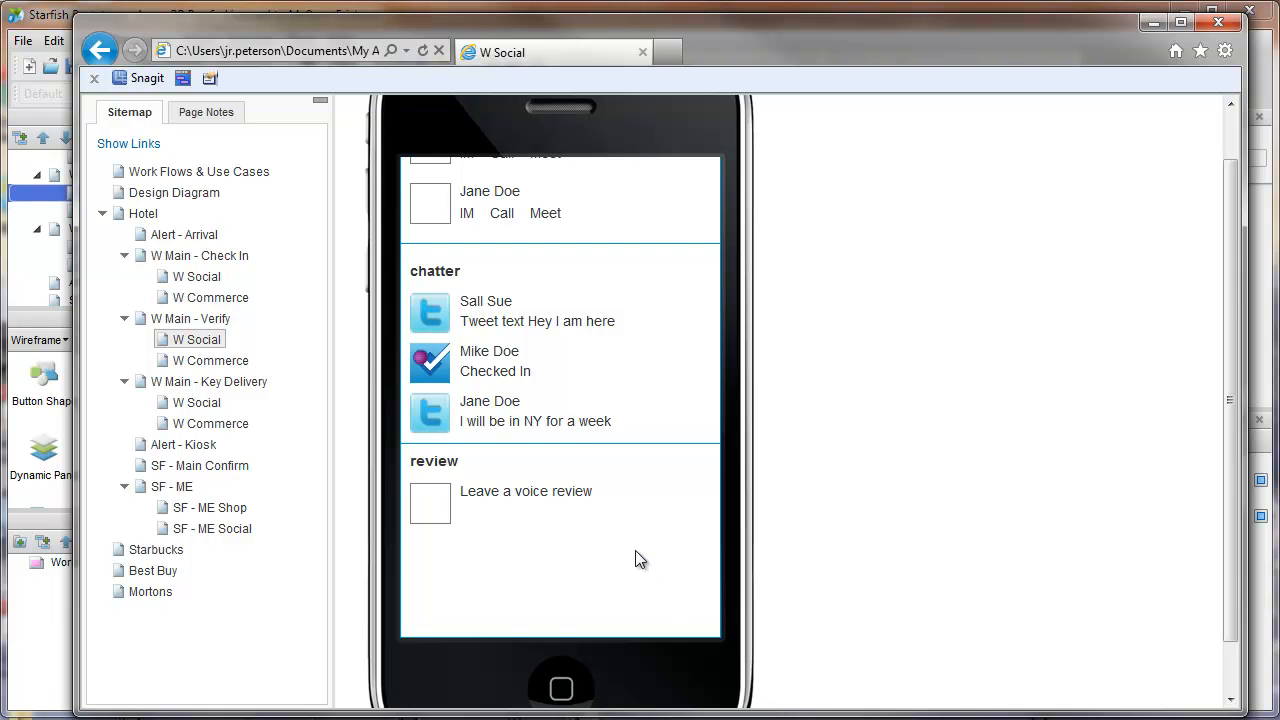
Step: Test the snap-back at both ends by pulling the phone content up past the review section and back down past the header
{"action": "scroll", "coordinate": [668, 357], "scroll_direction": "up", "scroll_amount": 1}
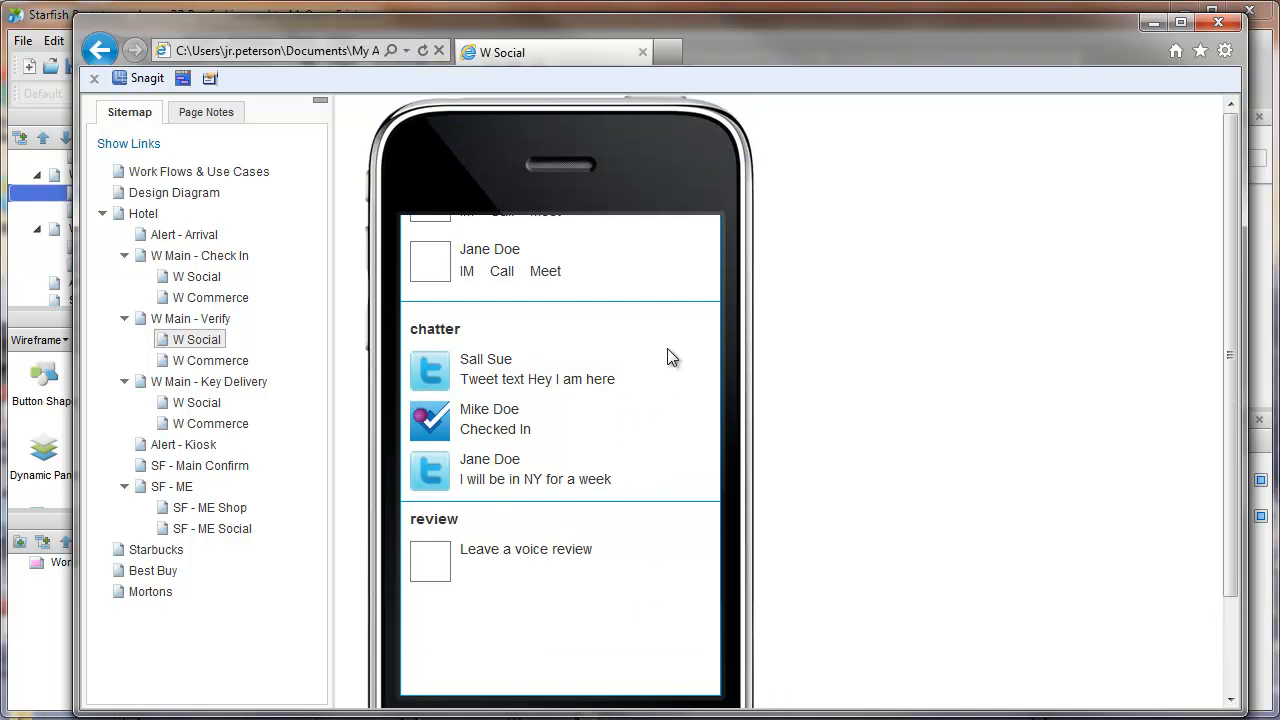
{"action": "scroll", "coordinate": [668, 350], "scroll_direction": "down", "scroll_amount": 1}
{"action": "scroll", "coordinate": [672, 330], "scroll_direction": "up", "scroll_amount": 3}
{"action": "left_click_drag", "start_coordinate": [641, 275], "coordinate": [671, 249]}
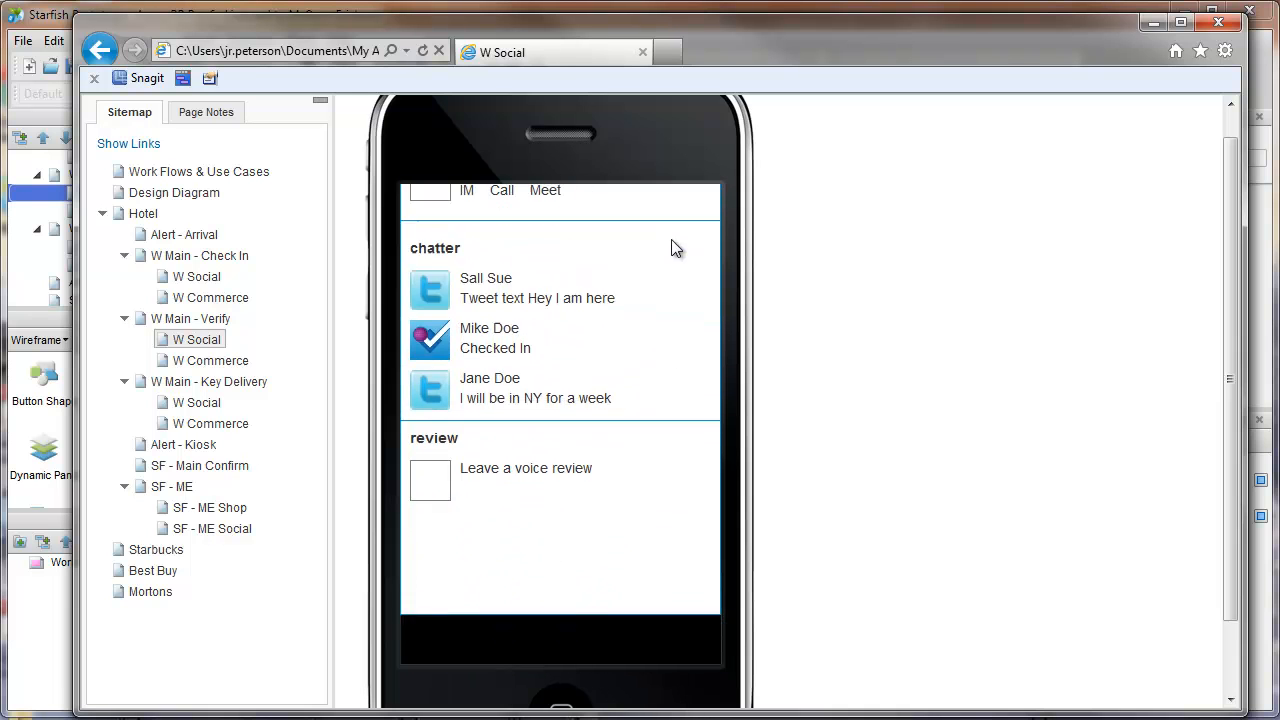
{"action": "left_click_drag", "start_coordinate": [649, 363], "coordinate": [651, 654]}
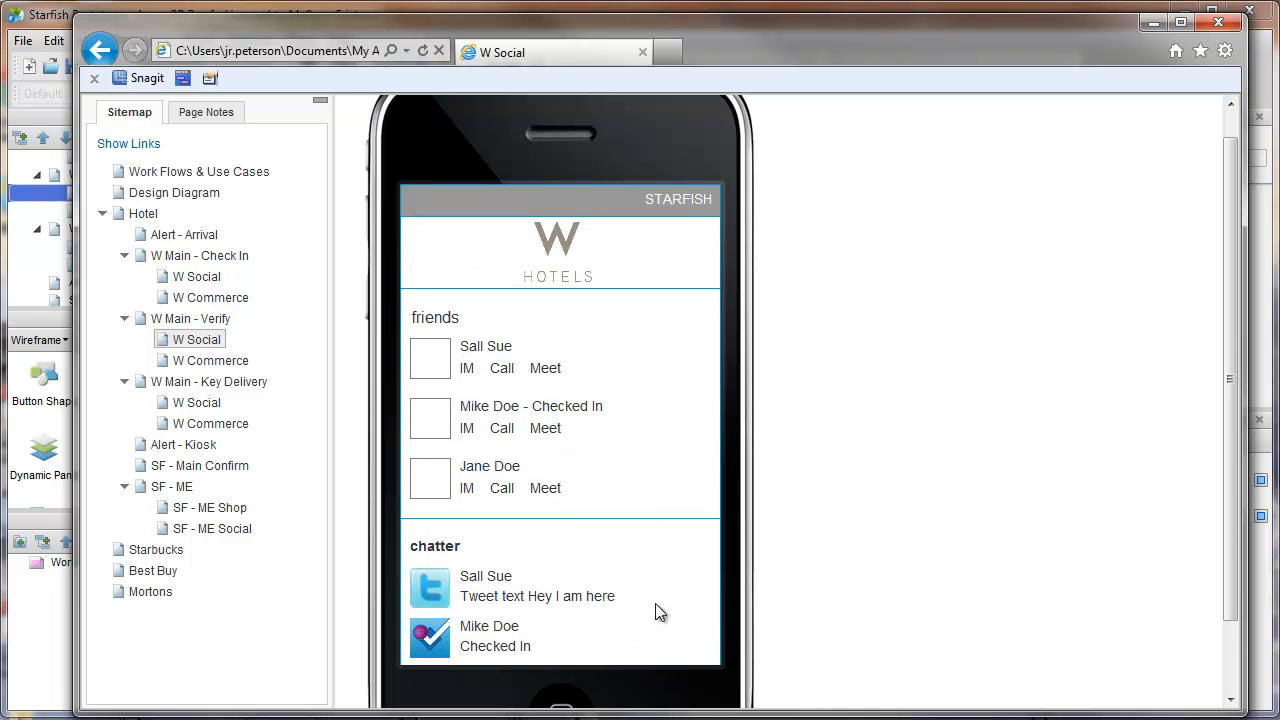